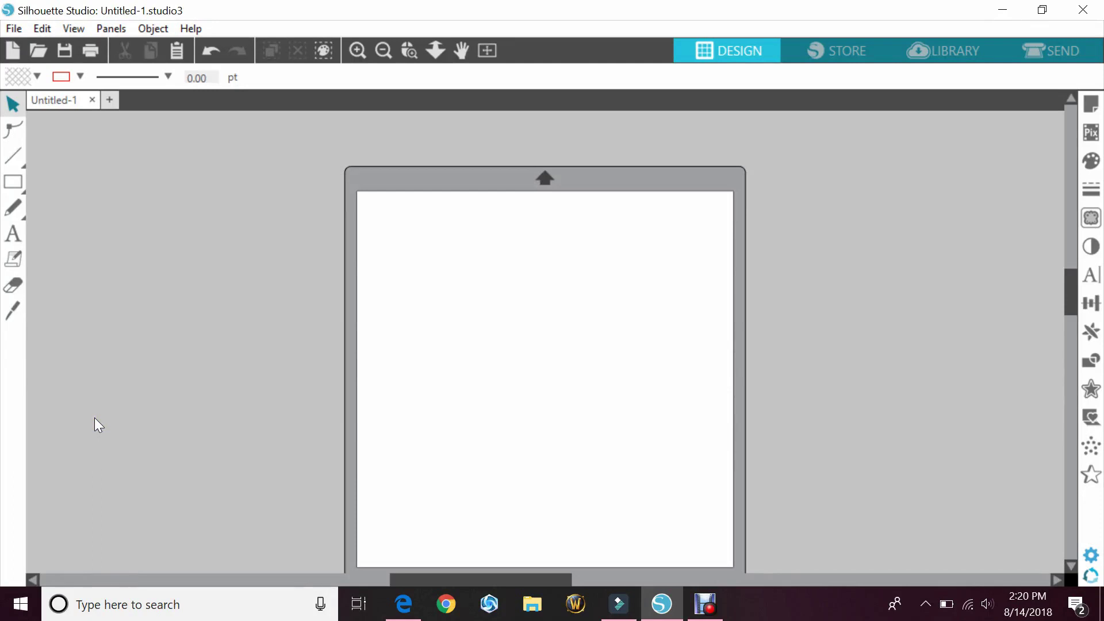
Type a letter E on the mat and drag it much larger
left_click(13, 234)
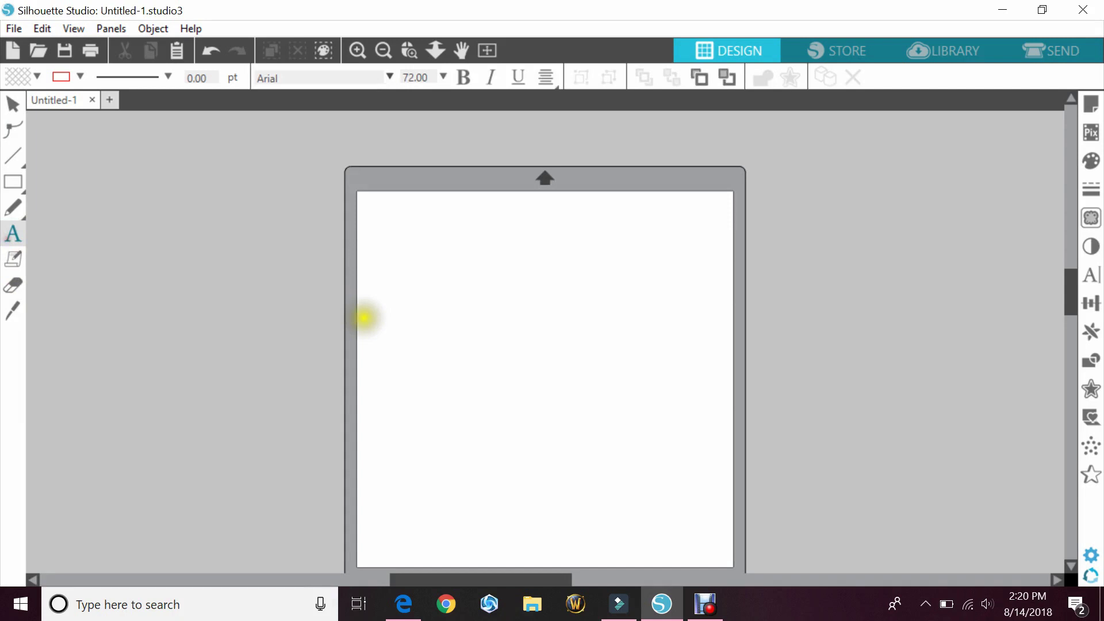
left_click(388, 325)
type("E")
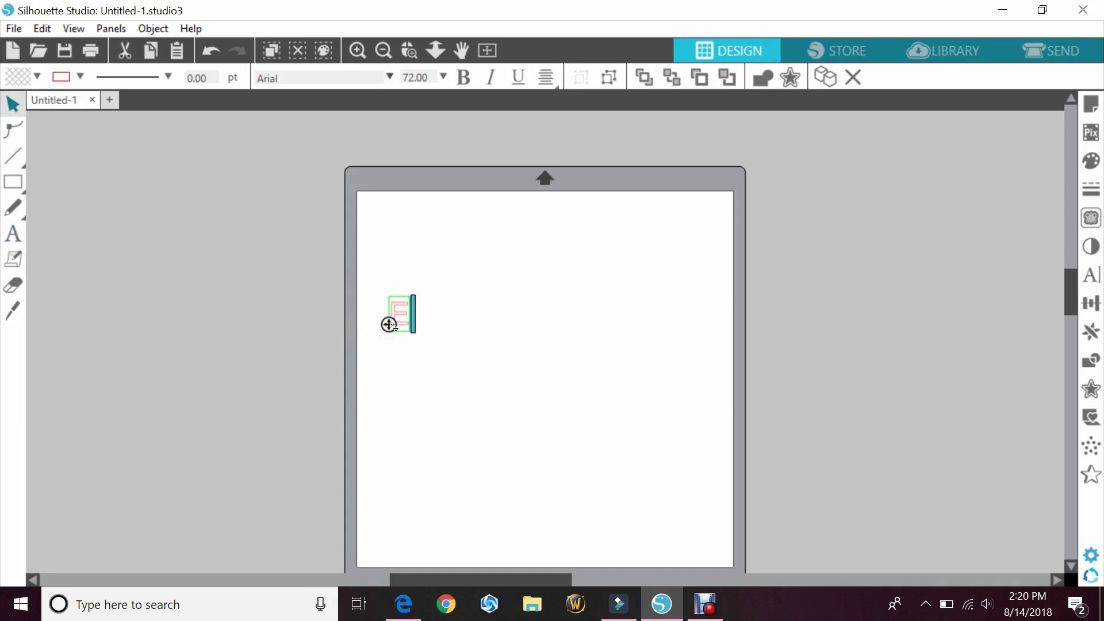
left_click(403, 326)
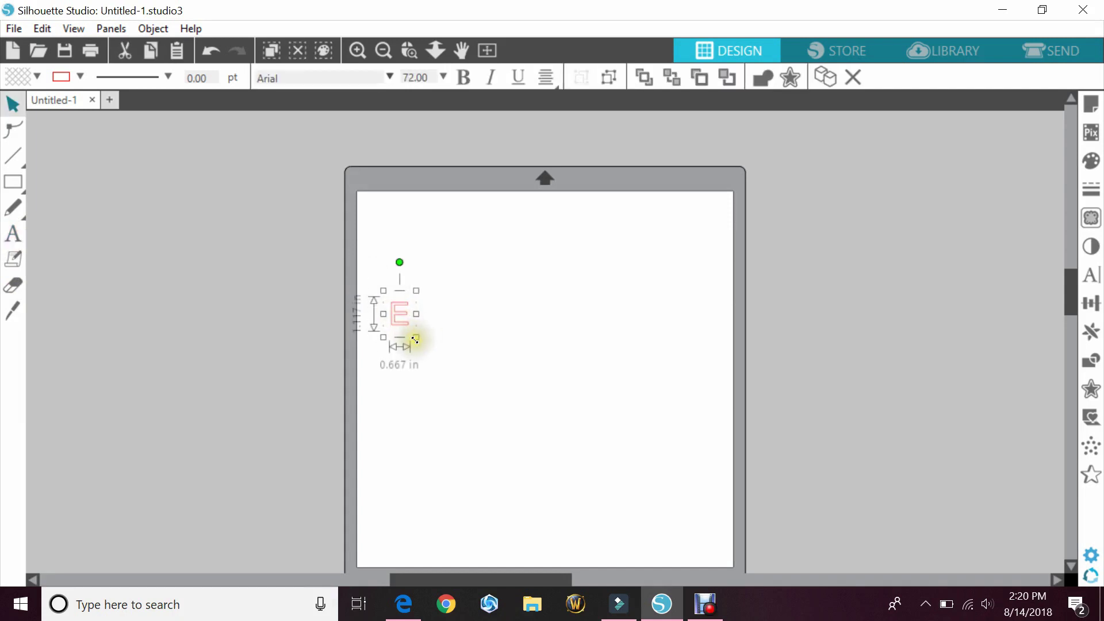
left_click_drag(422, 339, 519, 376)
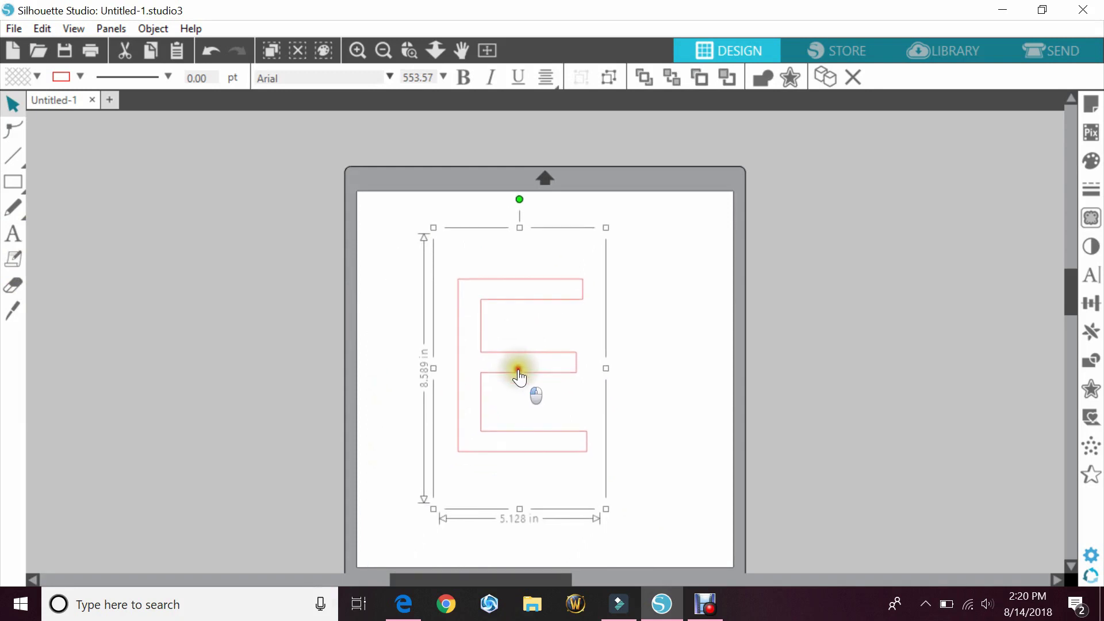
Set the E's font to The Bold Font
left_click(1089, 277)
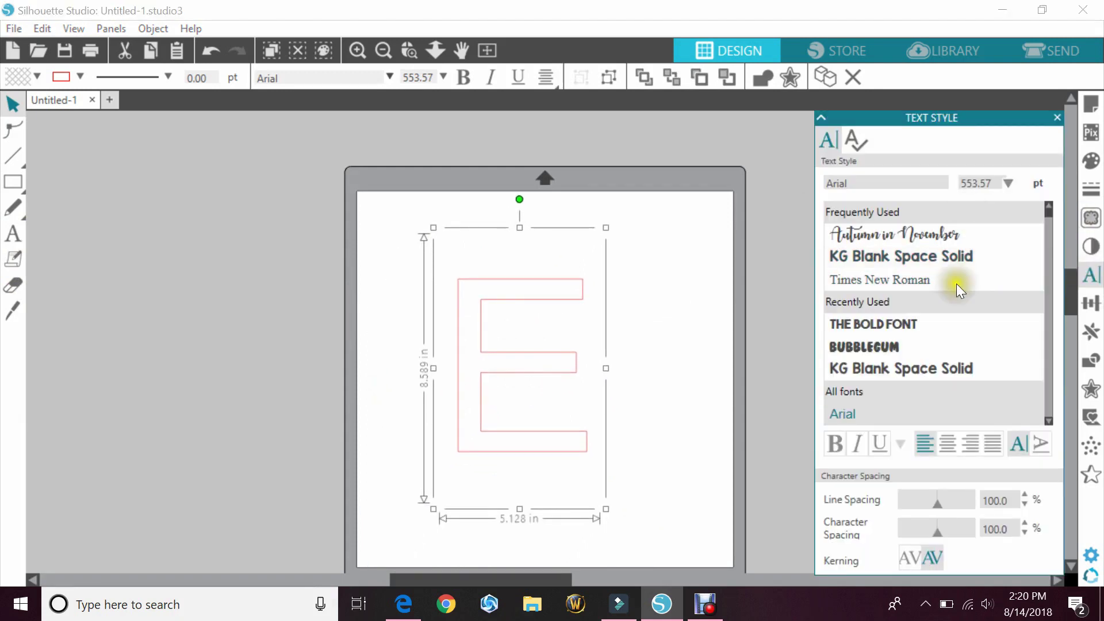
left_click(919, 322)
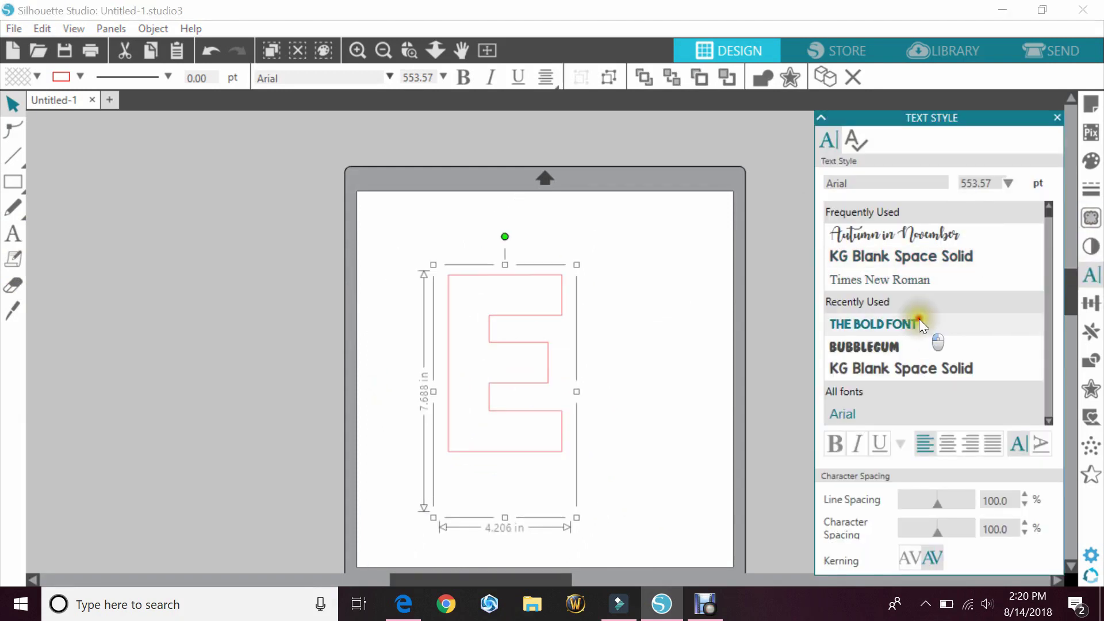
left_click(1055, 119)
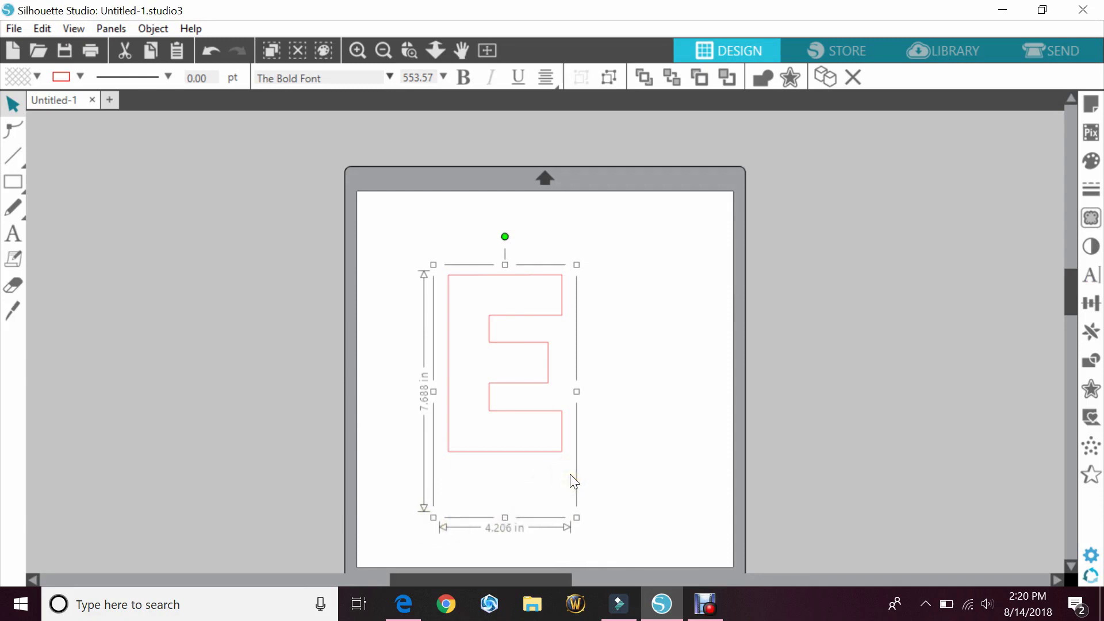
left_click(466, 469)
Convert the E to a path, resize it to 5.681 × 8.853 in, and nudge it up-left
right_click(499, 444)
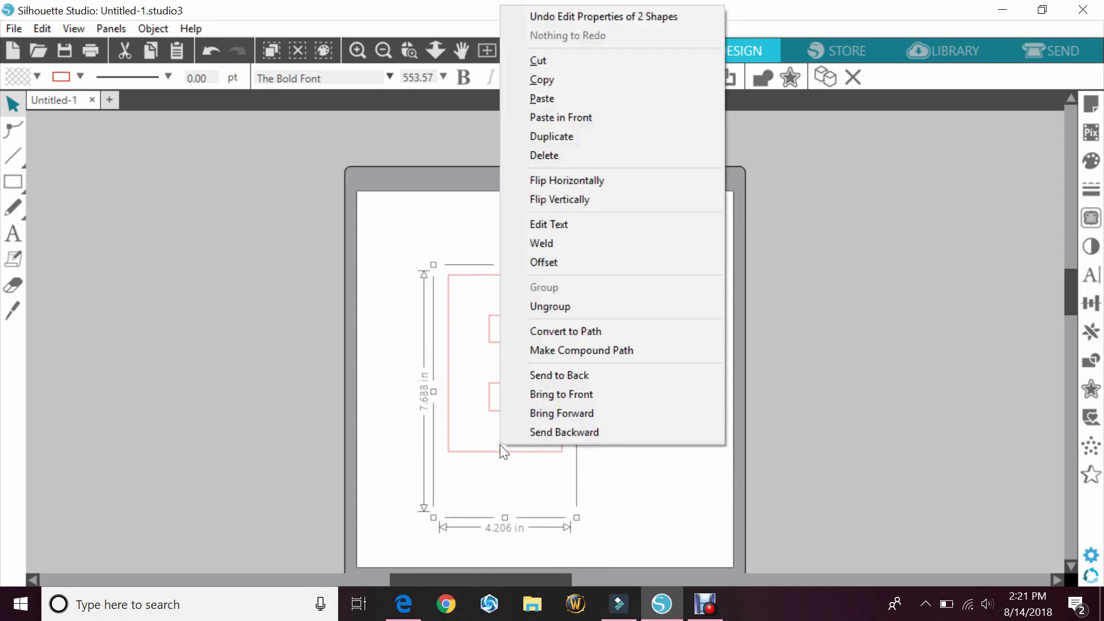
left_click(573, 332)
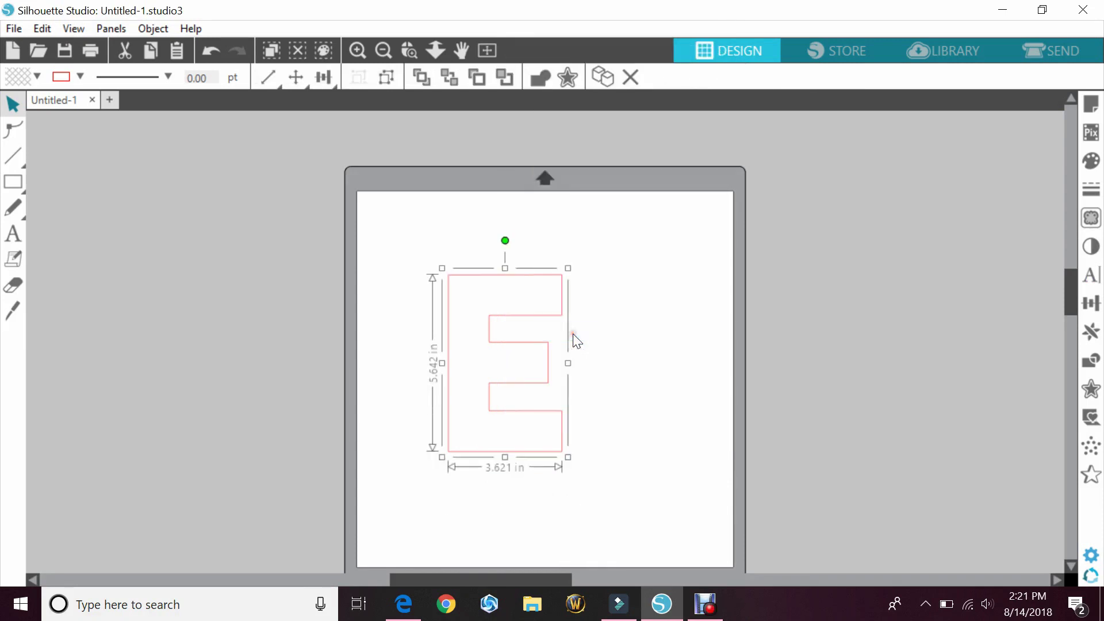
left_click(567, 460)
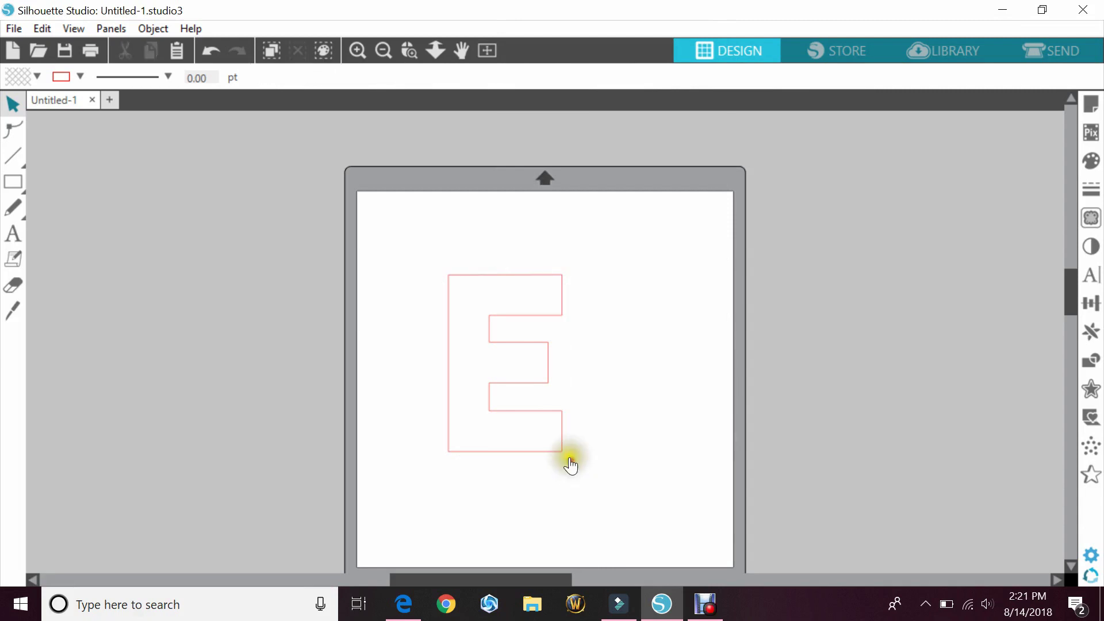
left_click(562, 452)
left_click_drag(568, 460, 648, 552)
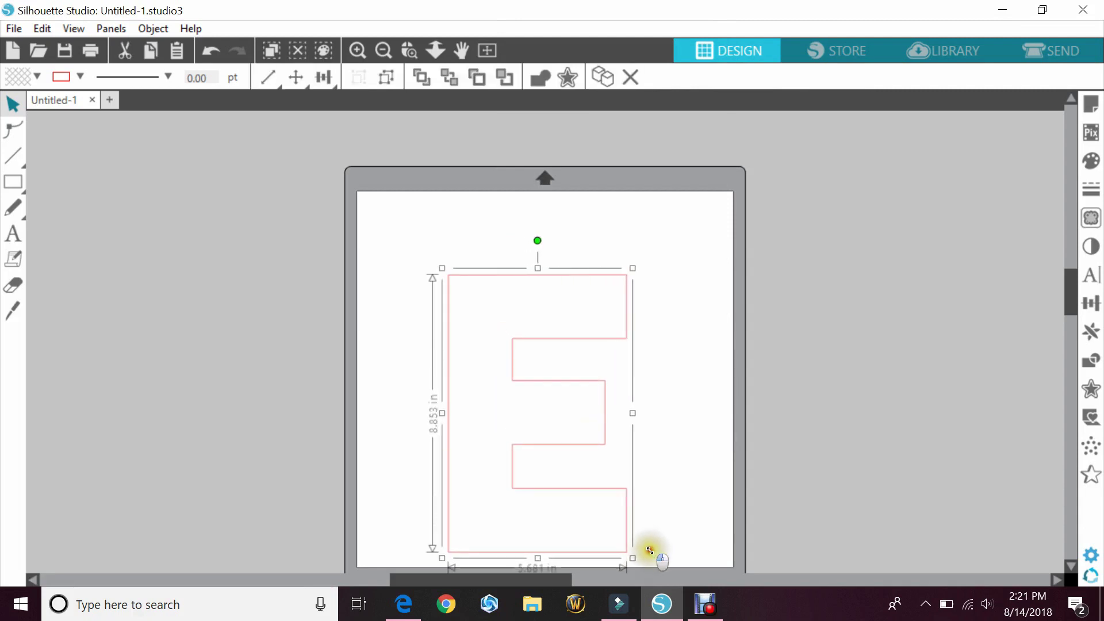
left_click_drag(587, 493, 561, 450)
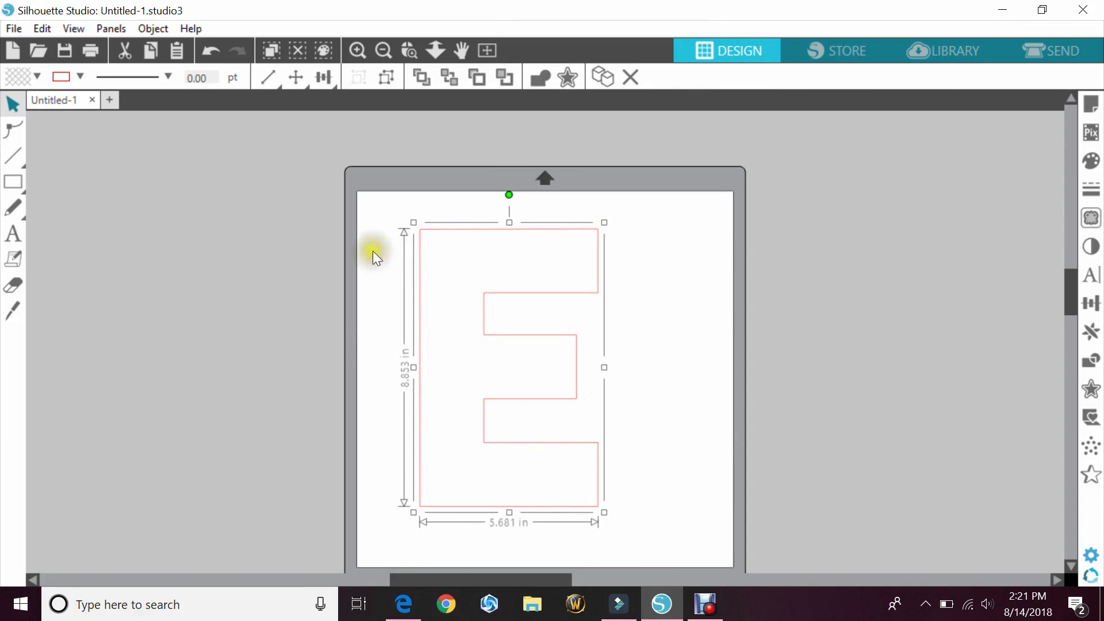
Apply a 0.130 in offset with sharp corners around the E
left_click(446, 299)
left_click(1097, 396)
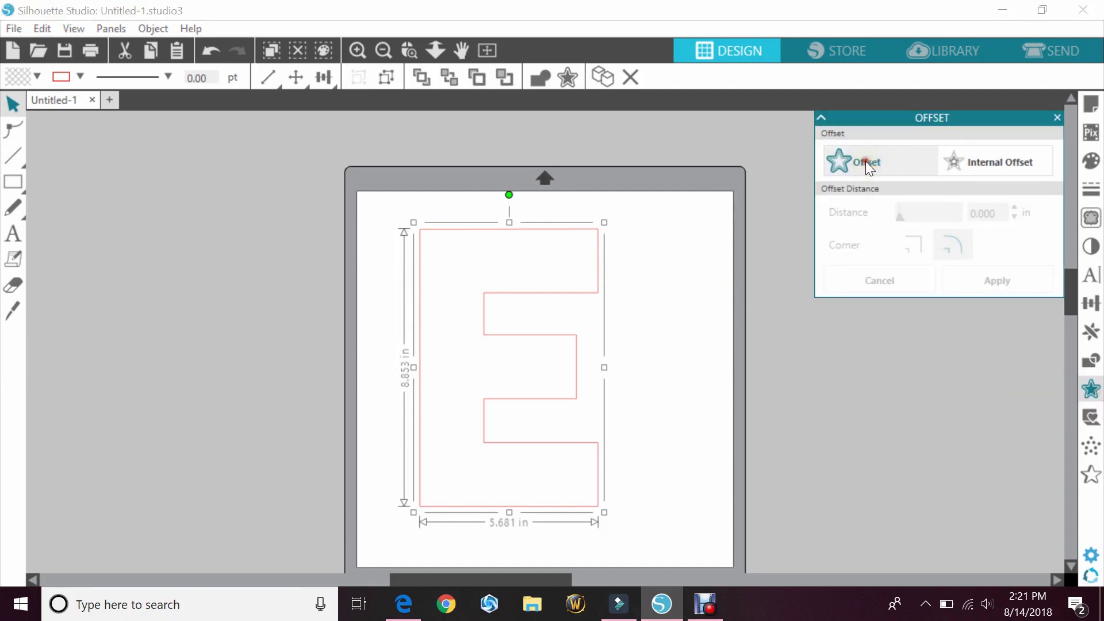
left_click(865, 161)
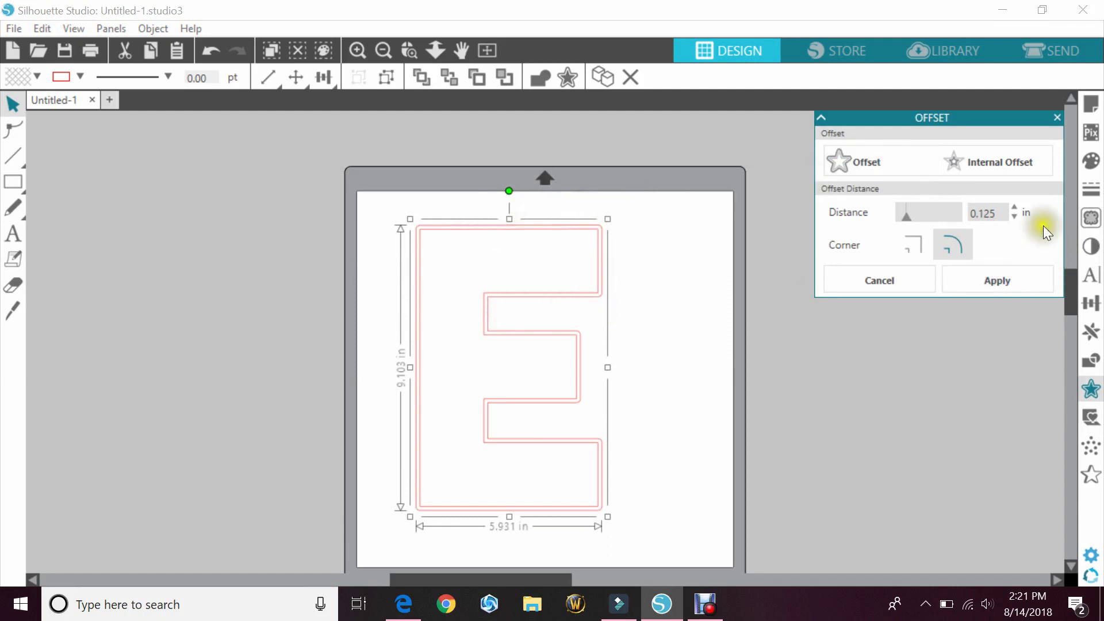
left_click(1014, 208)
left_click(1014, 208)
left_click(1015, 208)
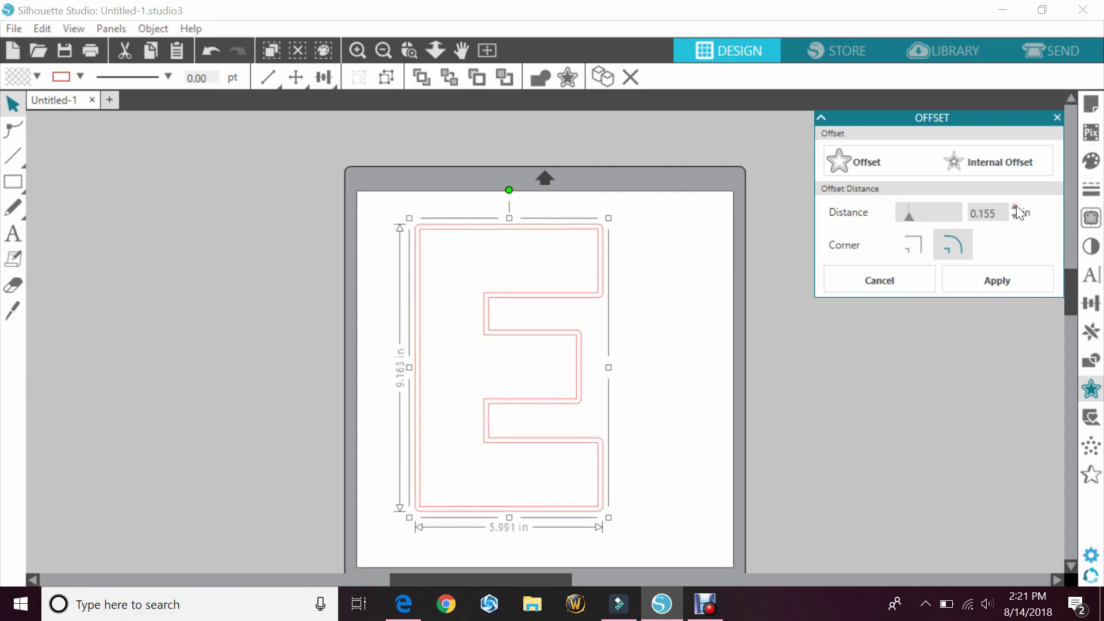
left_click(1015, 217)
left_click(1014, 217)
left_click(1014, 217)
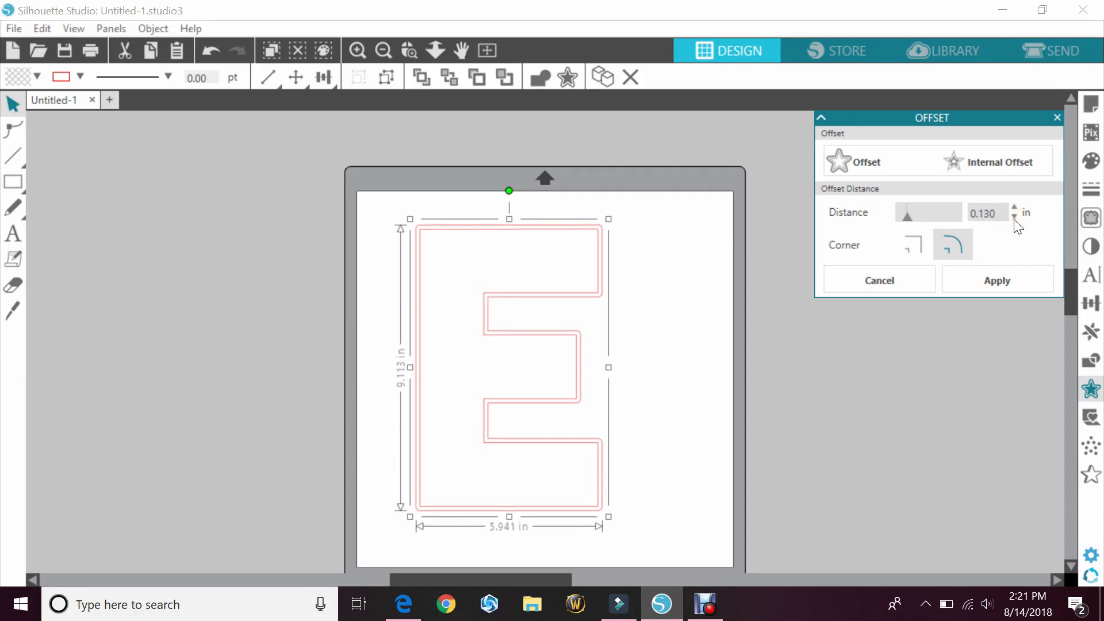
left_click(911, 246)
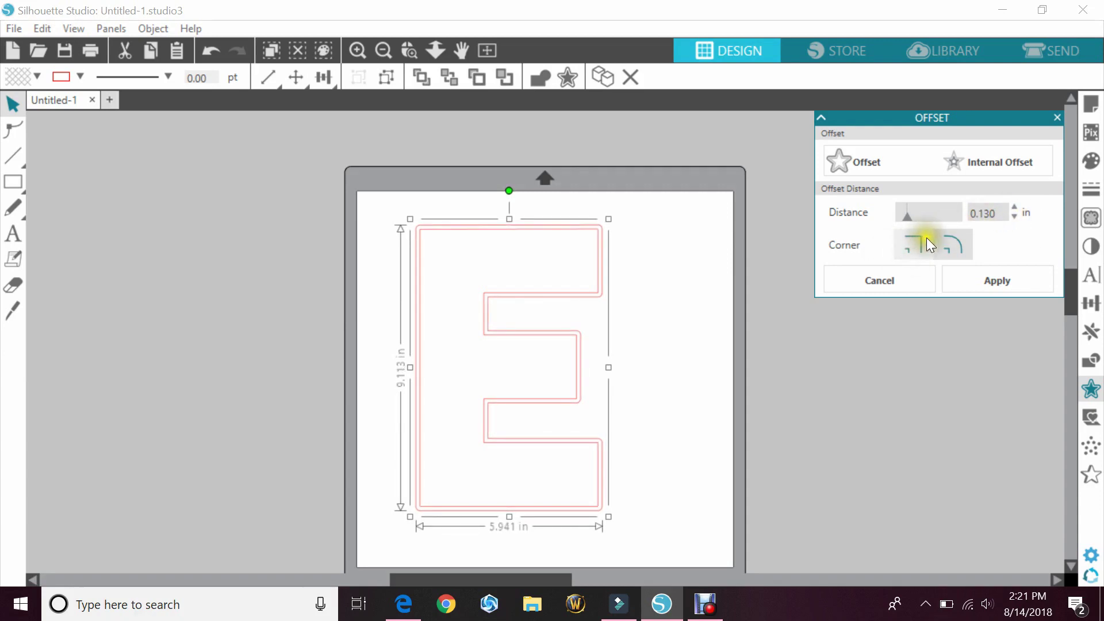
left_click(916, 237)
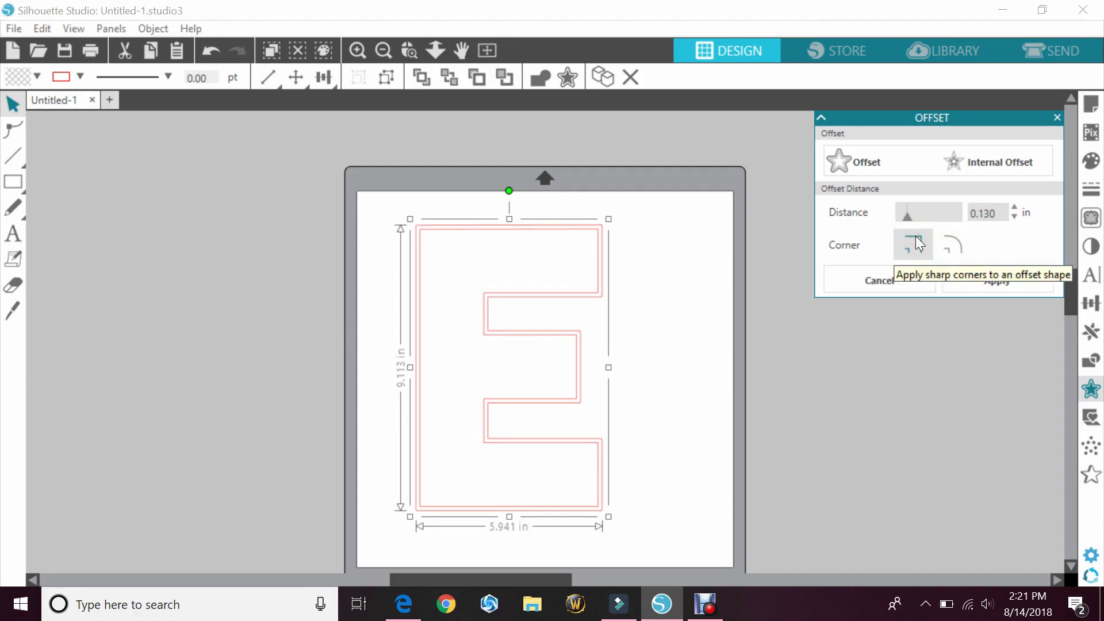
left_click(997, 268)
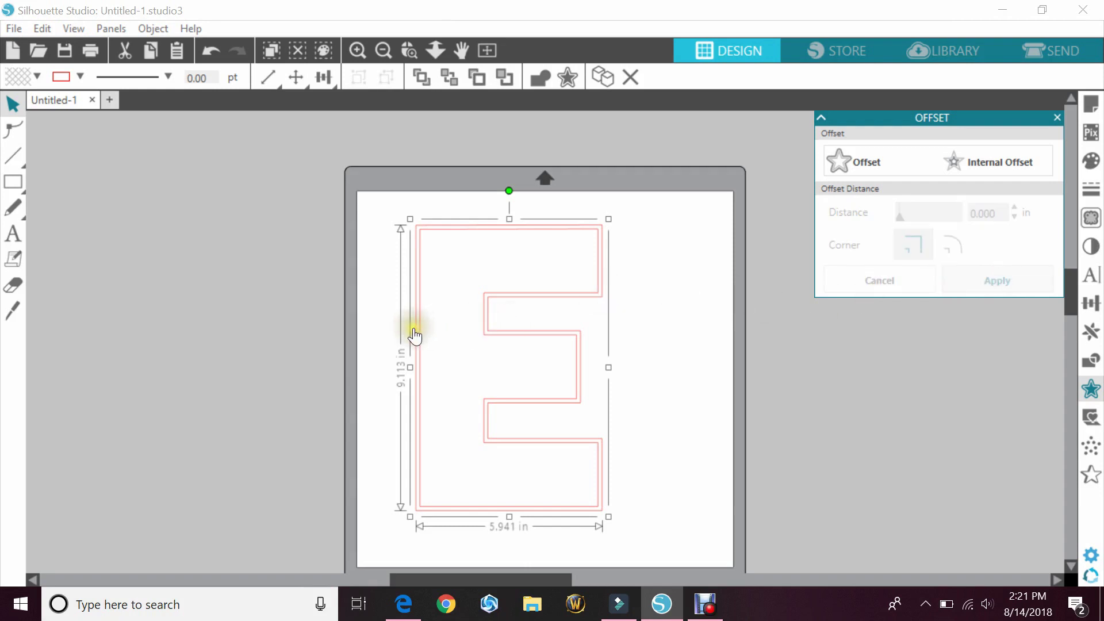
Drag the offset E off the mat to the left and fill it solid black
left_click_drag(415, 335, 57, 278)
left_click(34, 75)
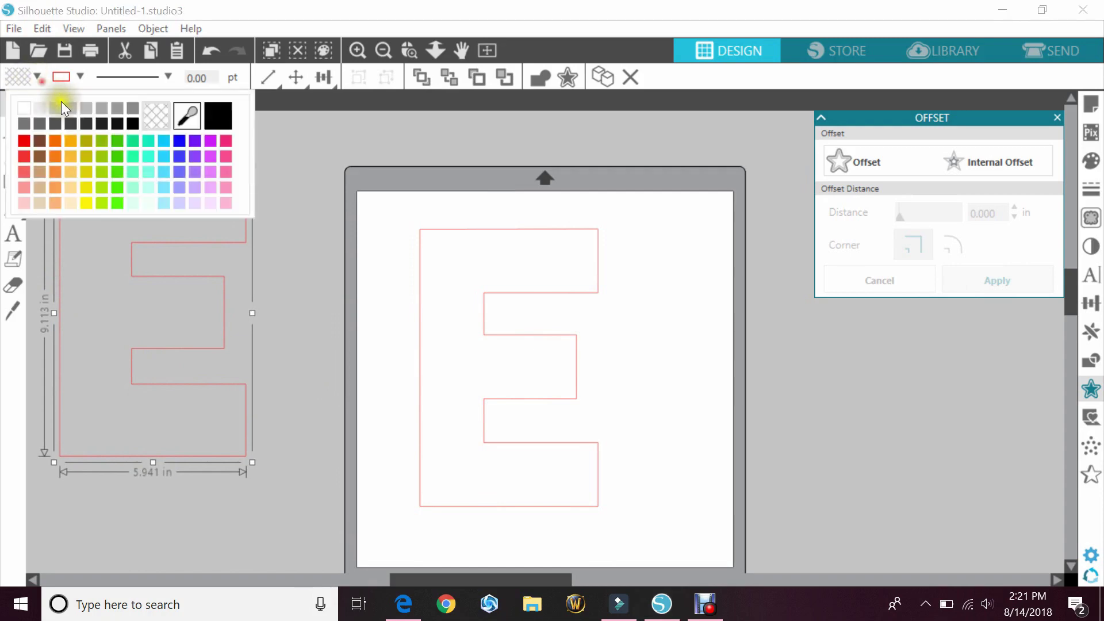
left_click(218, 116)
left_click(270, 348)
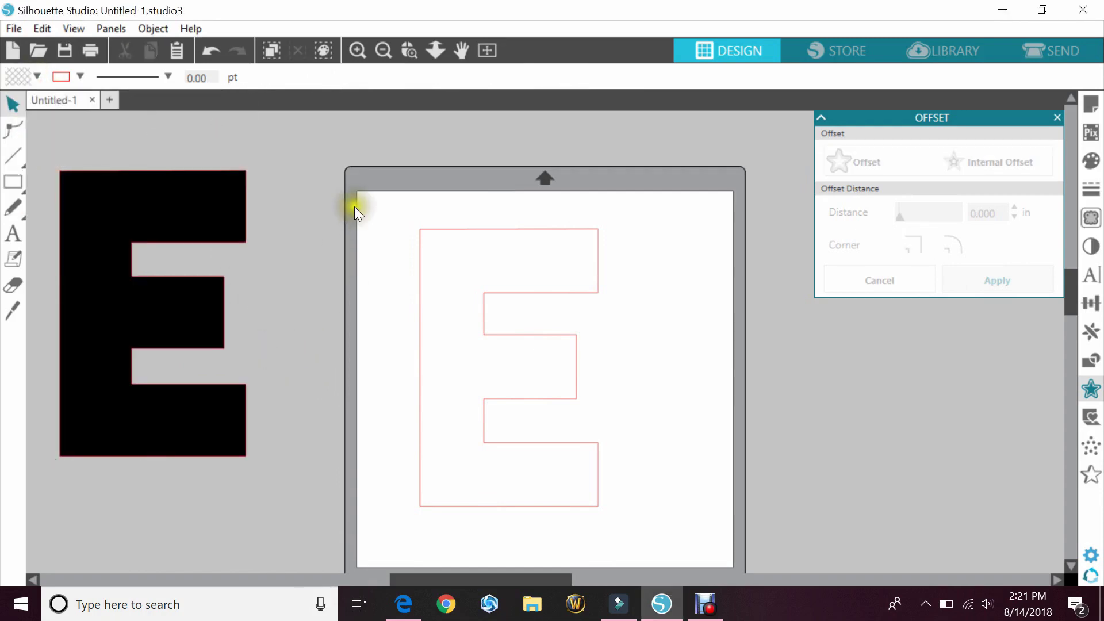
left_click(1056, 118)
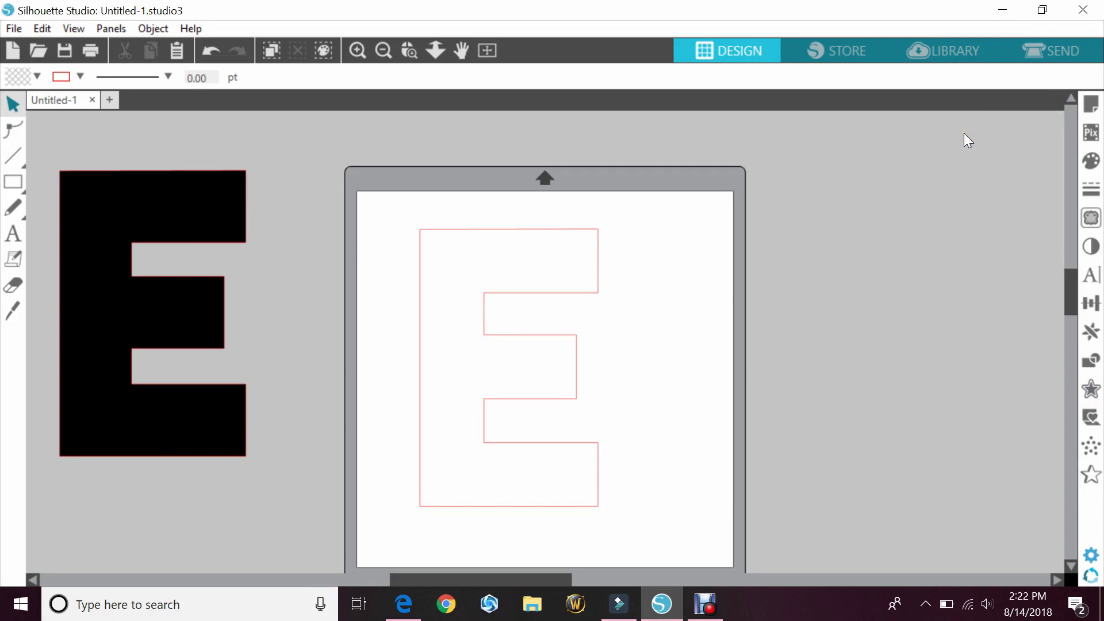
Import the chevron image from the desktop, shift the E outline left, and put the image on the mat
left_click(1047, 8)
left_click_drag(1062, 313, 765, 326)
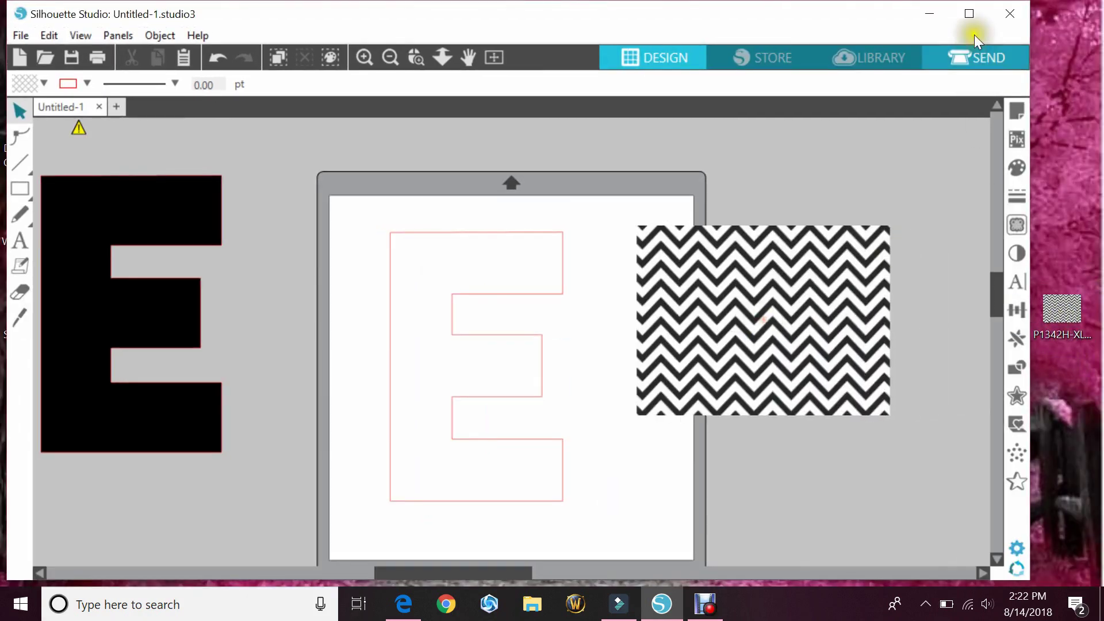
left_click(970, 13)
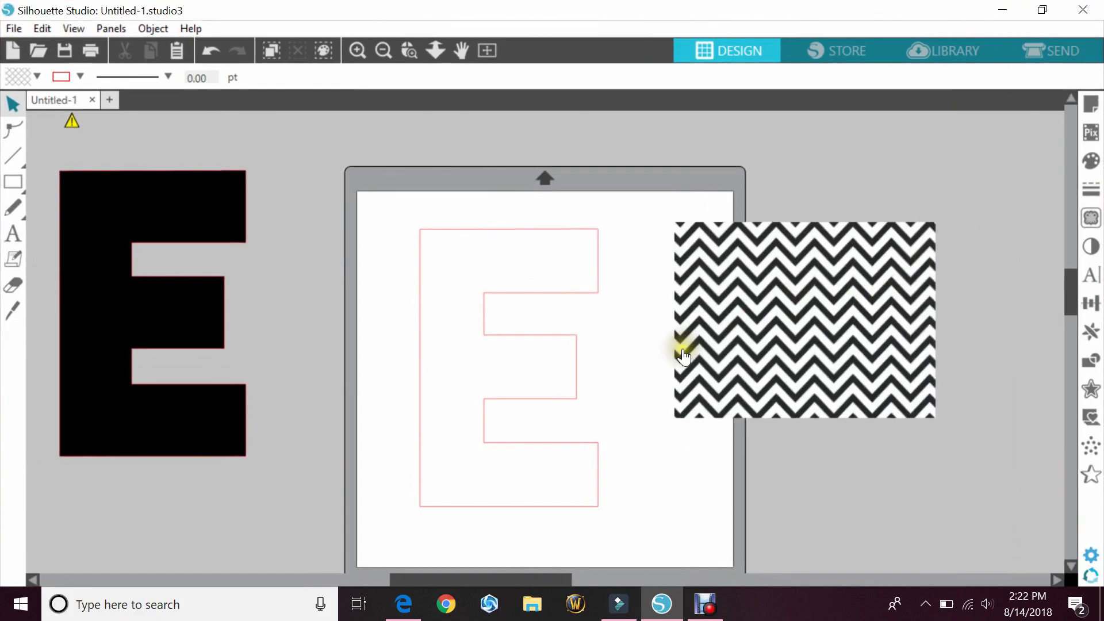
left_click_drag(562, 343, 339, 342)
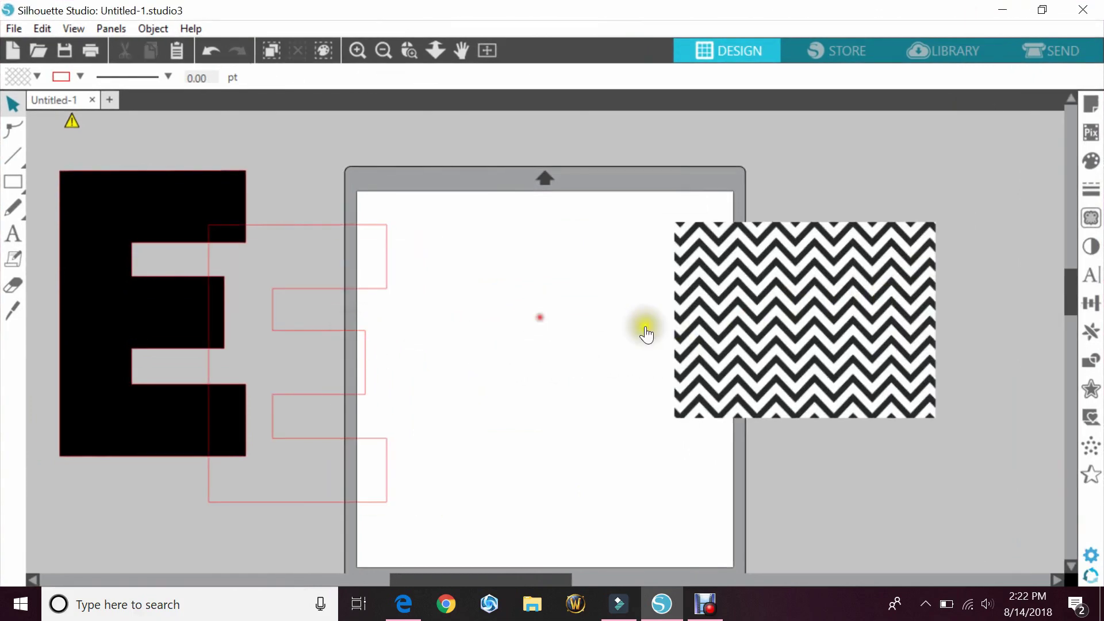
left_click_drag(718, 330, 495, 327)
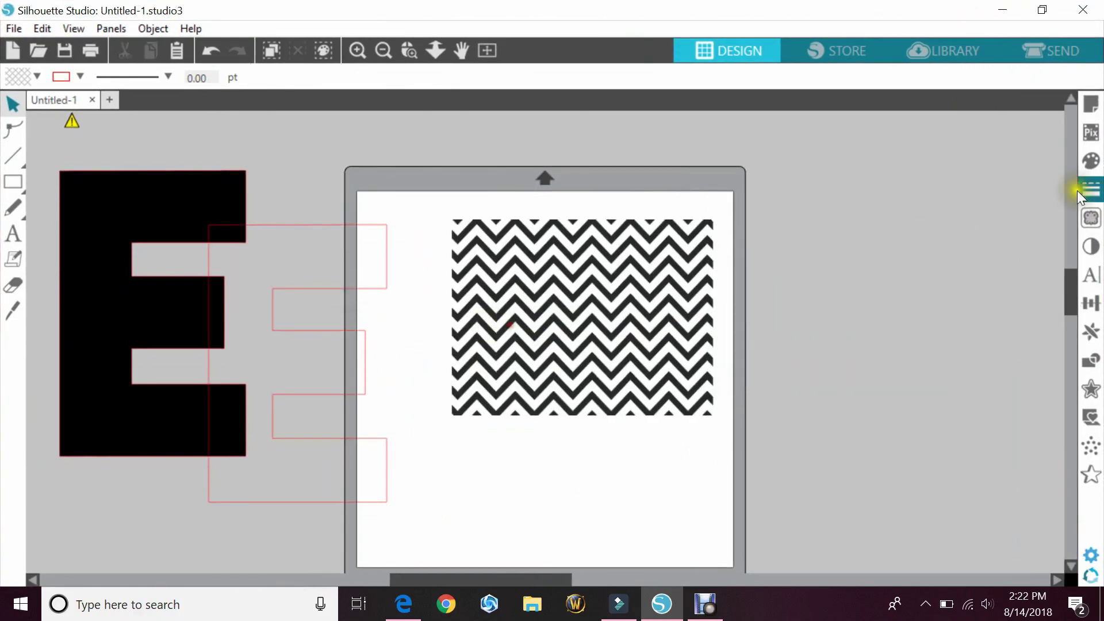
Mark the chevron image as the trace area and trace it at threshold 45.0
left_click(1097, 218)
left_click(875, 160)
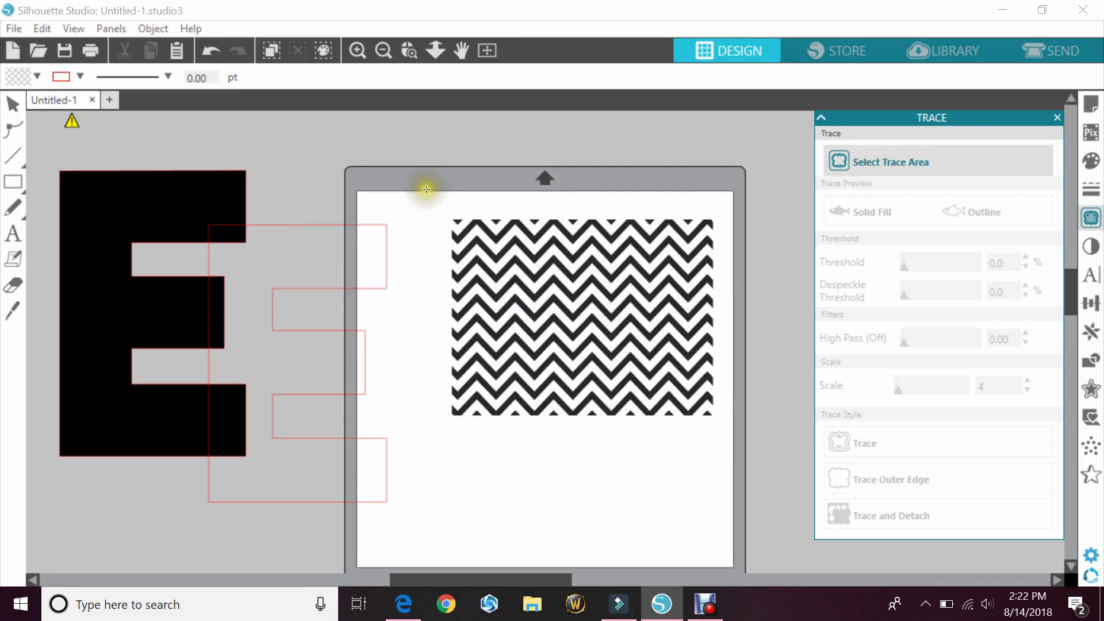
mouse_move(425, 190)
left_mouse_down()
mouse_move(530, 357)
mouse_move(680, 476)
mouse_move(738, 473)
left_mouse_up()
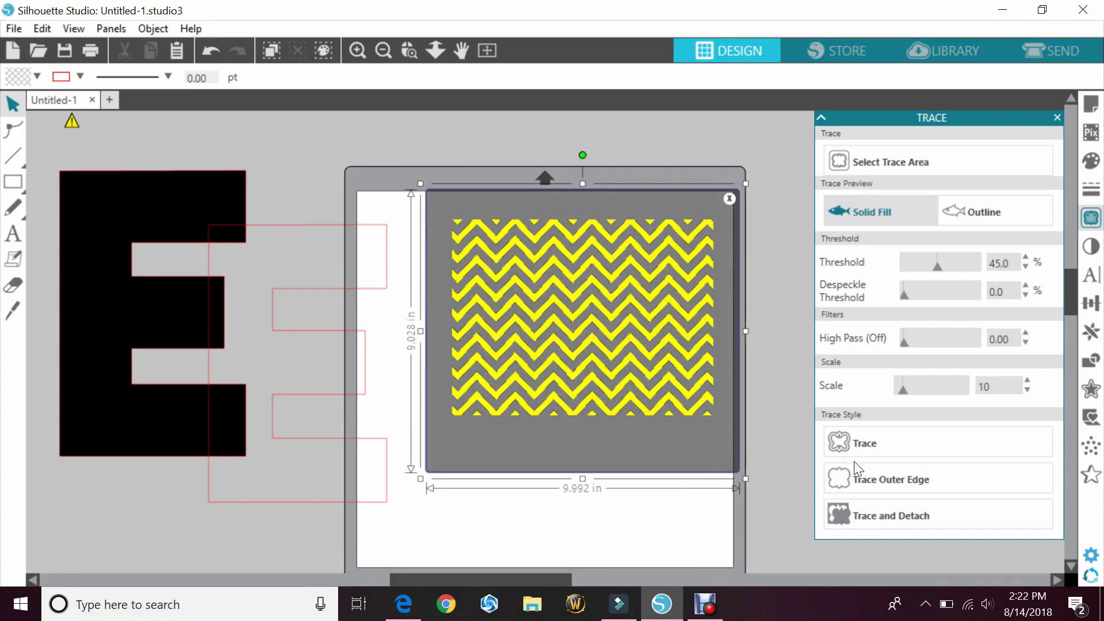
left_click(1019, 260)
left_click(880, 434)
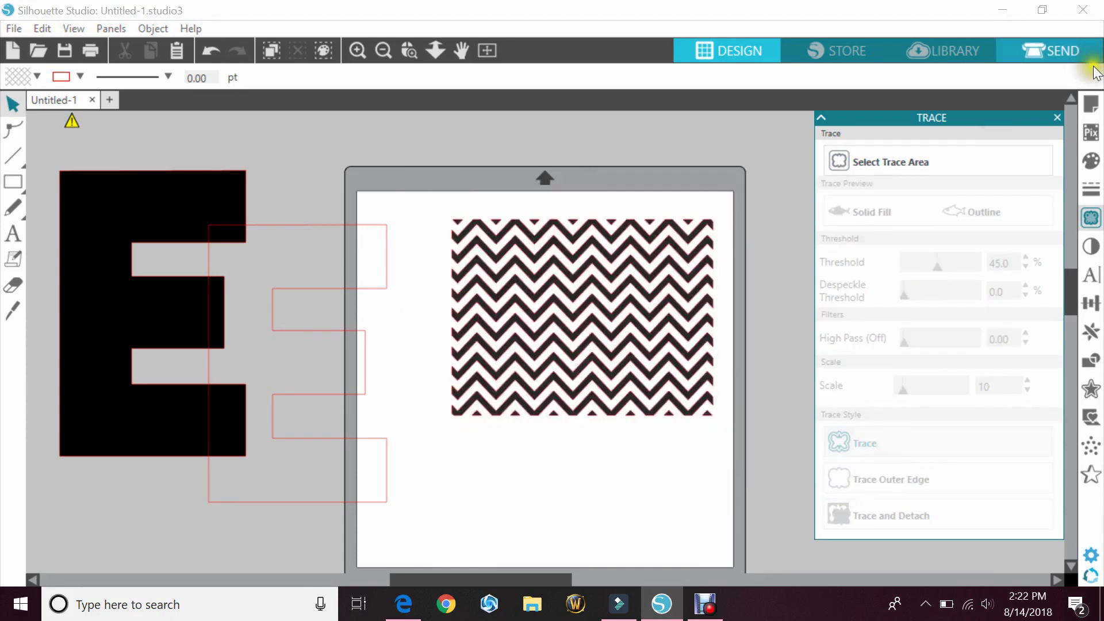
Pull the traced outline off the chevron image and delete the original image
left_click(1057, 117)
mouse_move(698, 347)
left_mouse_down()
mouse_move(742, 363)
mouse_move(847, 350)
left_mouse_up()
left_click(460, 355)
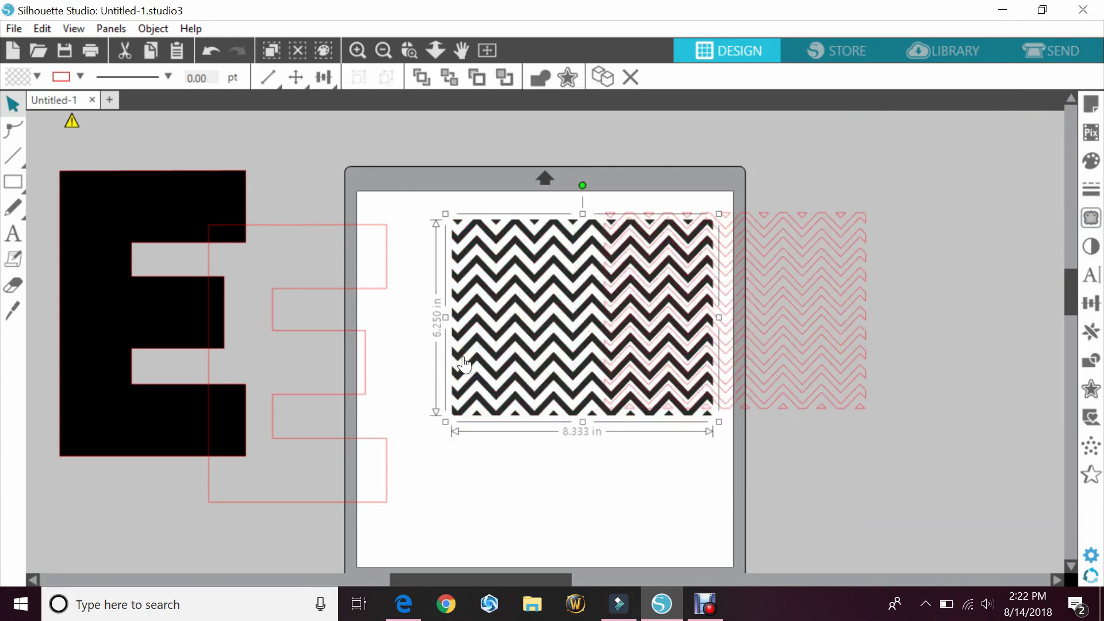
key("Delete")
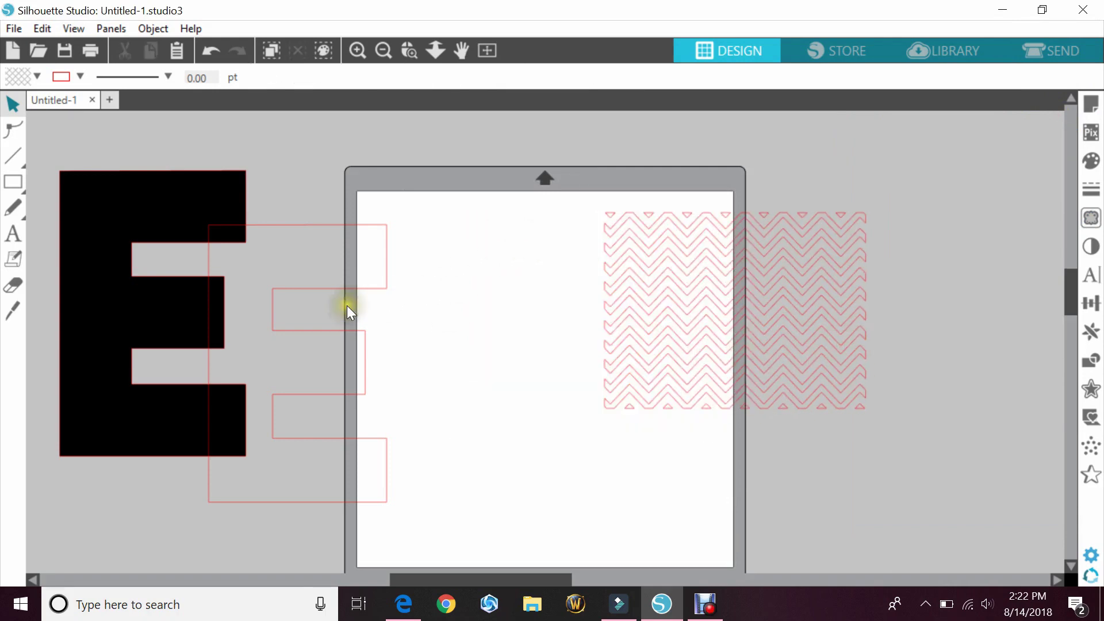
Move the E outline onto the mat and enlarge the chevron trace over it to about 14.222 × 10.664 in
left_click_drag(347, 299, 540, 273)
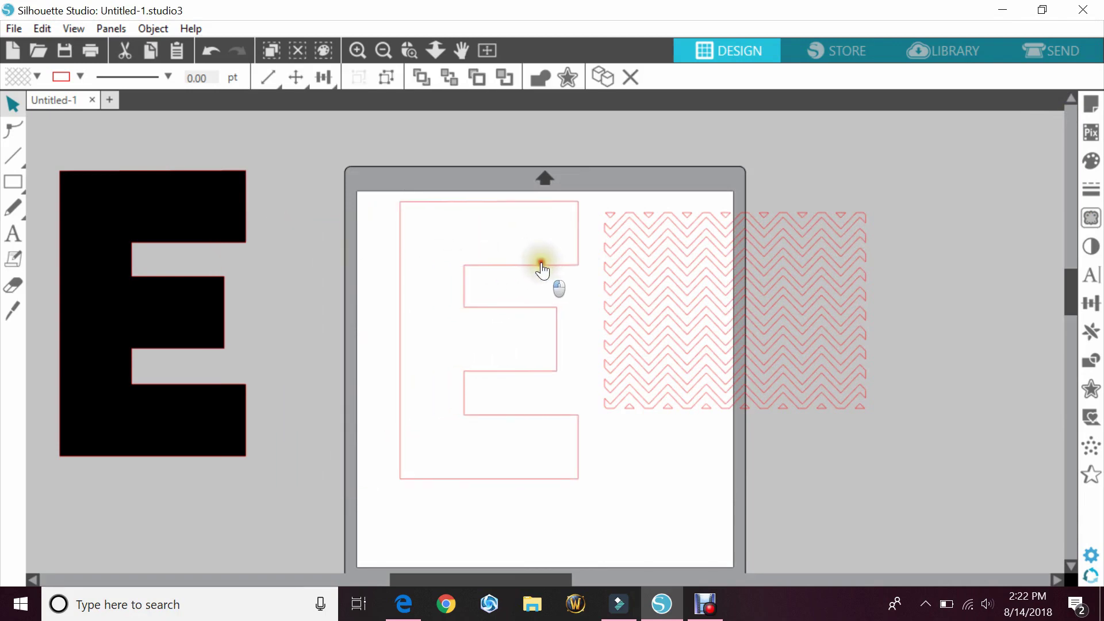
left_click_drag(634, 322, 348, 276)
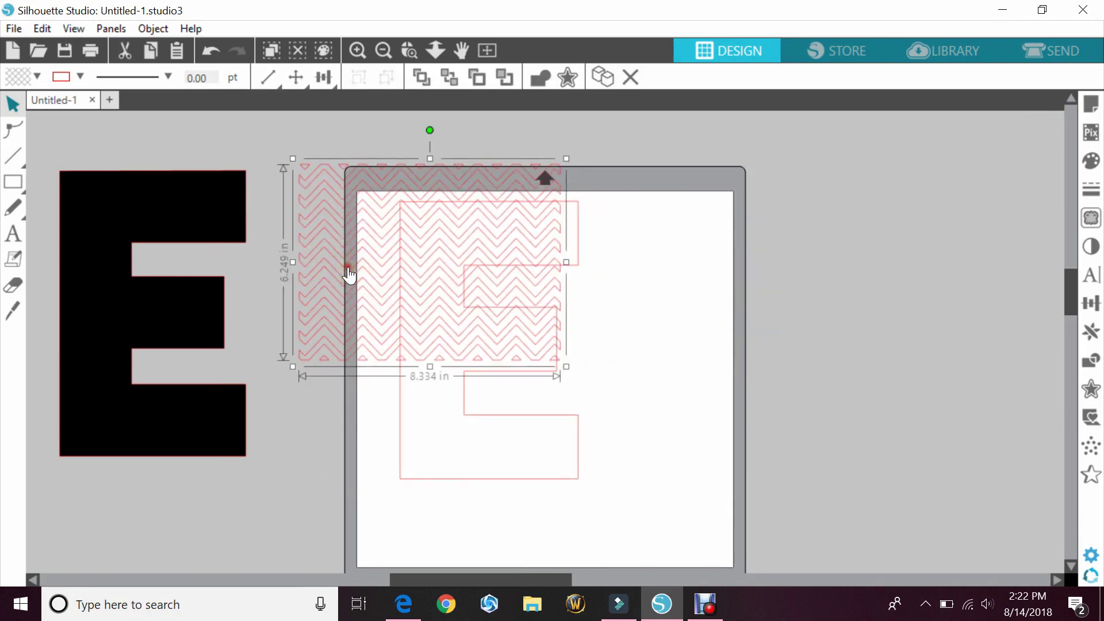
left_click_drag(567, 367, 718, 552)
left_click_drag(631, 451, 635, 474)
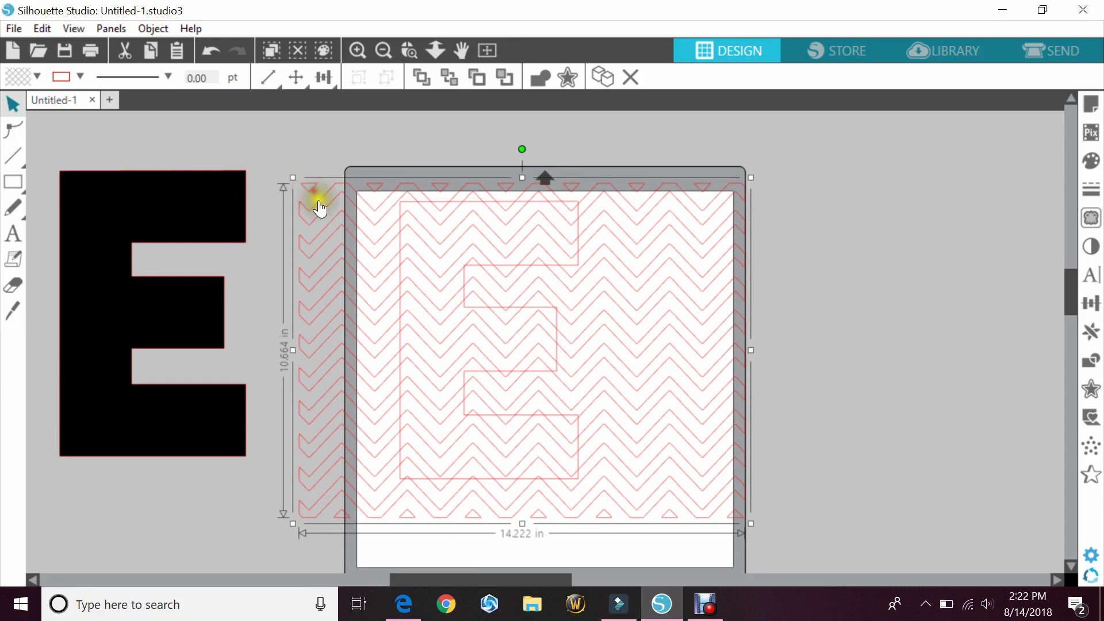
left_click(37, 77)
left_click(133, 123)
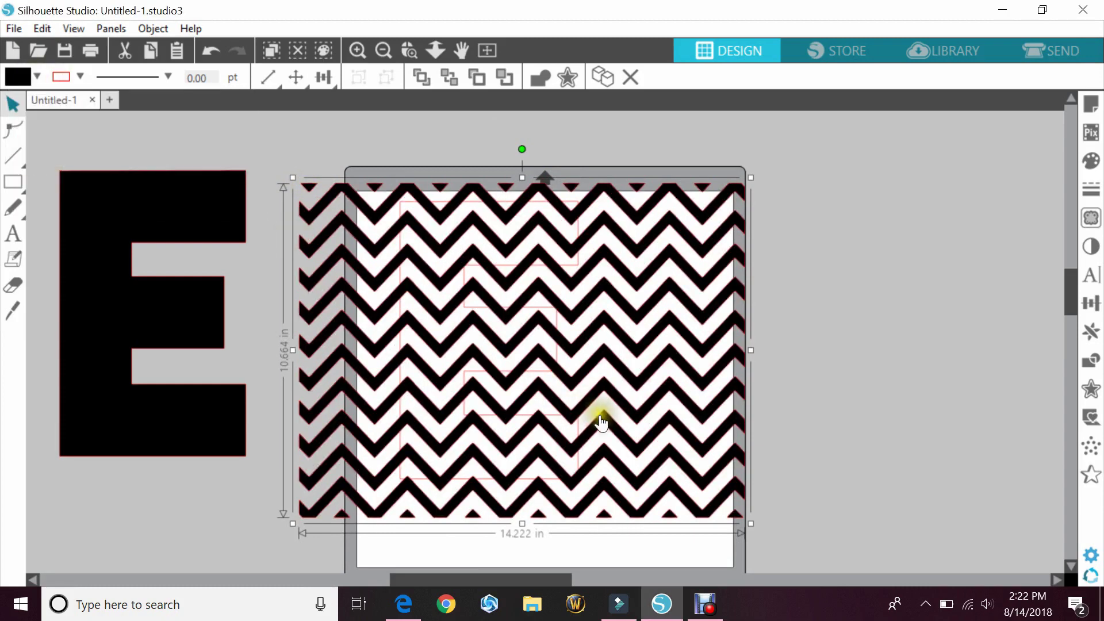
mouse_move(597, 414)
left_mouse_down()
mouse_move(611, 426)
mouse_move(598, 420)
left_mouse_up()
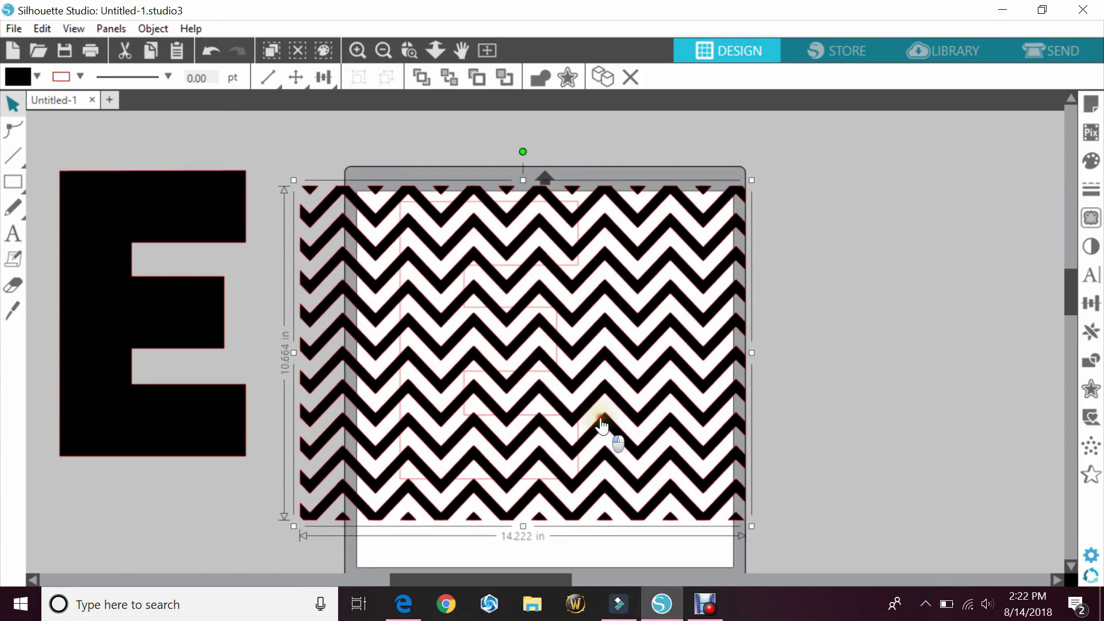
left_click(781, 297)
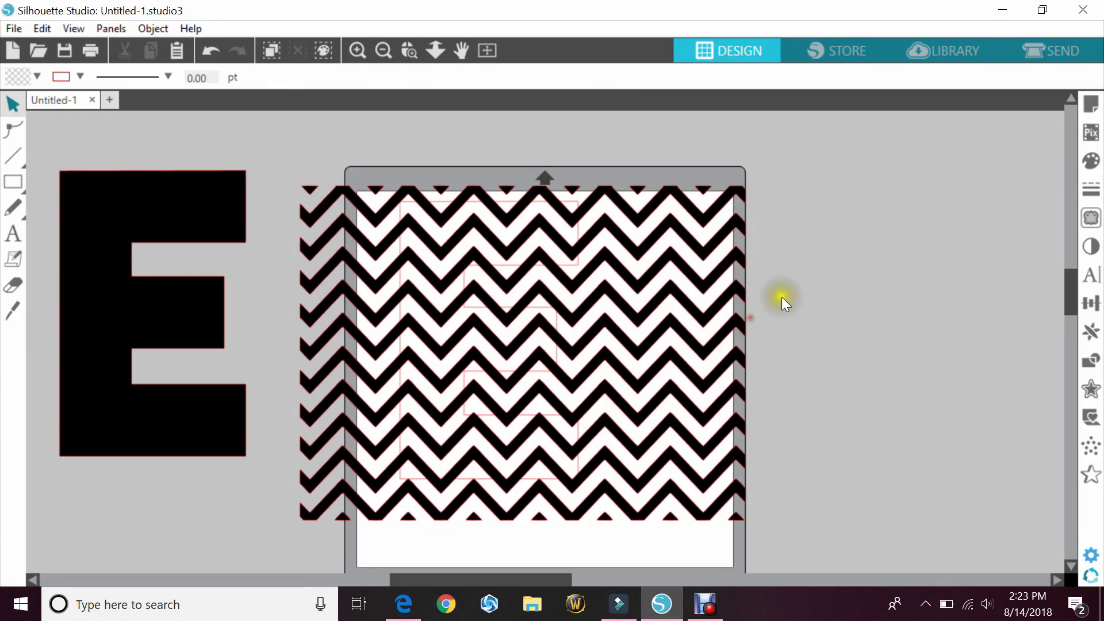
left_click(657, 263)
left_click(34, 78)
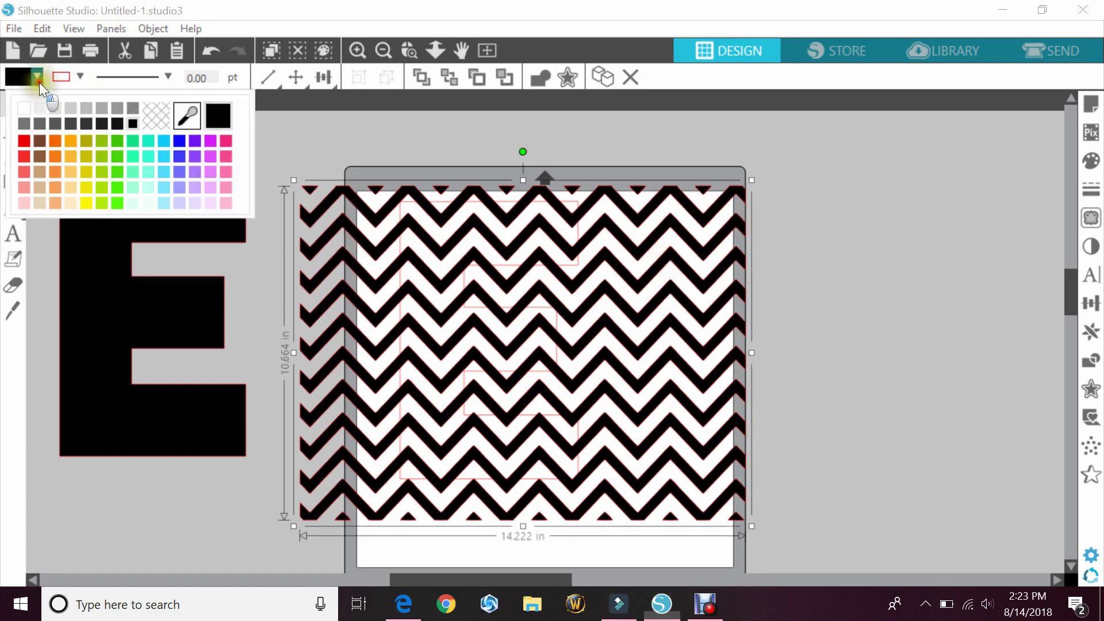
left_click(149, 118)
left_click(636, 347)
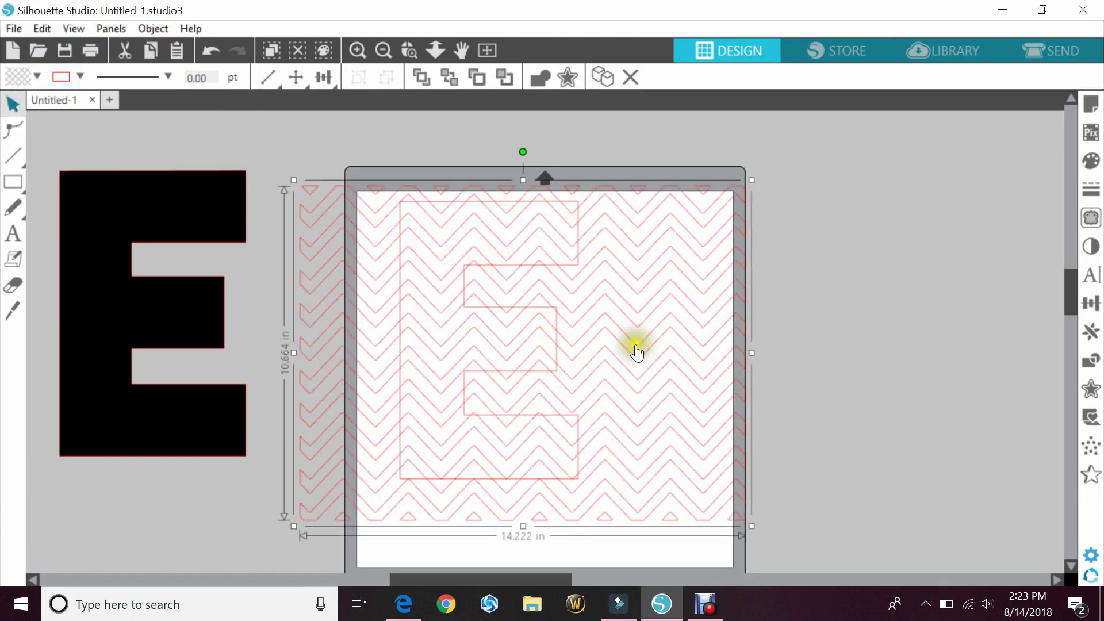
right_click(636, 348)
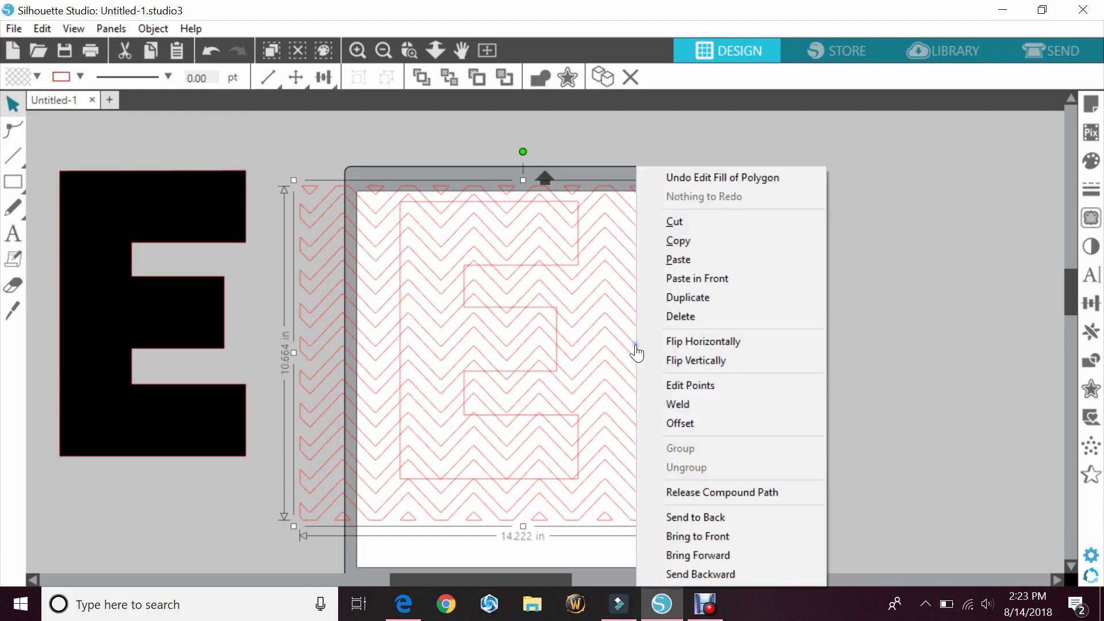
left_click(691, 517)
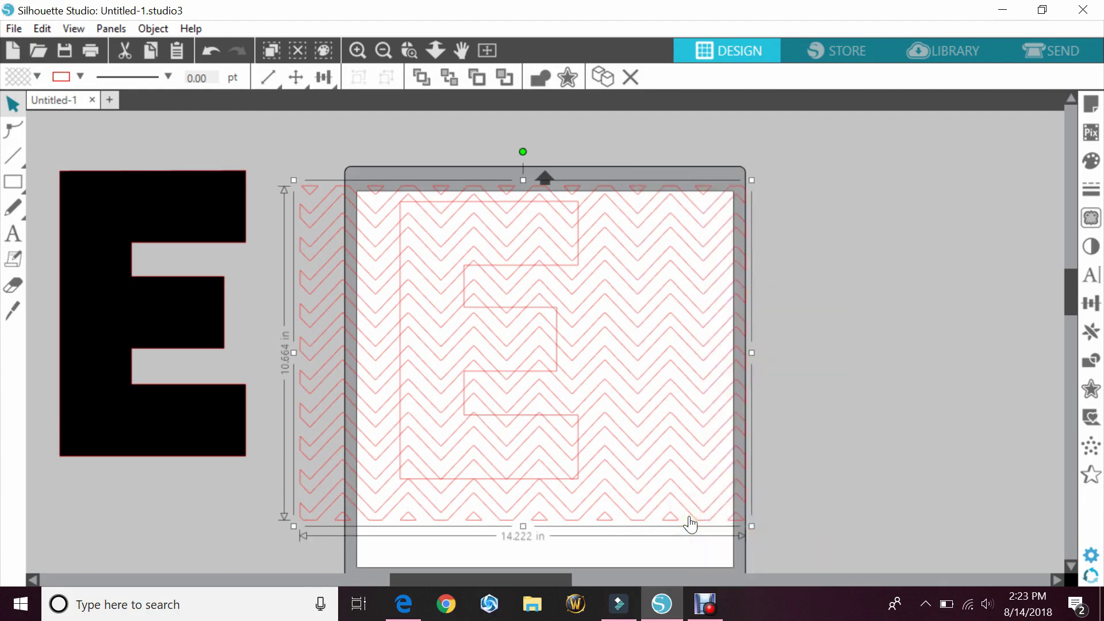
Select the chevron pattern and E outline and crop the pattern to the E
left_click_drag(484, 146, 520, 346)
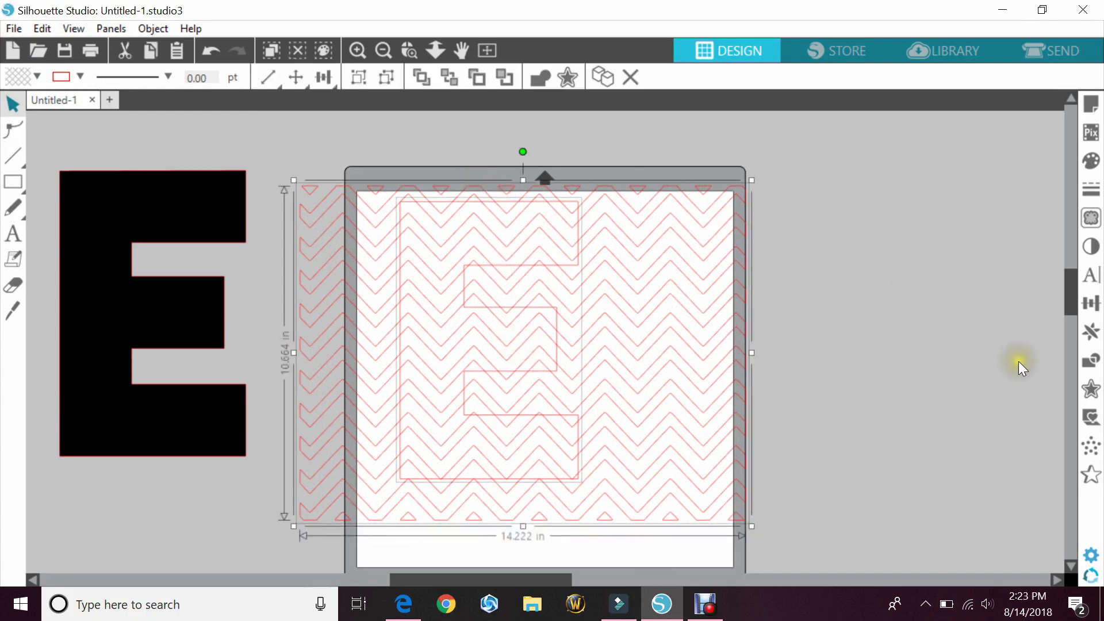
left_click(1091, 361)
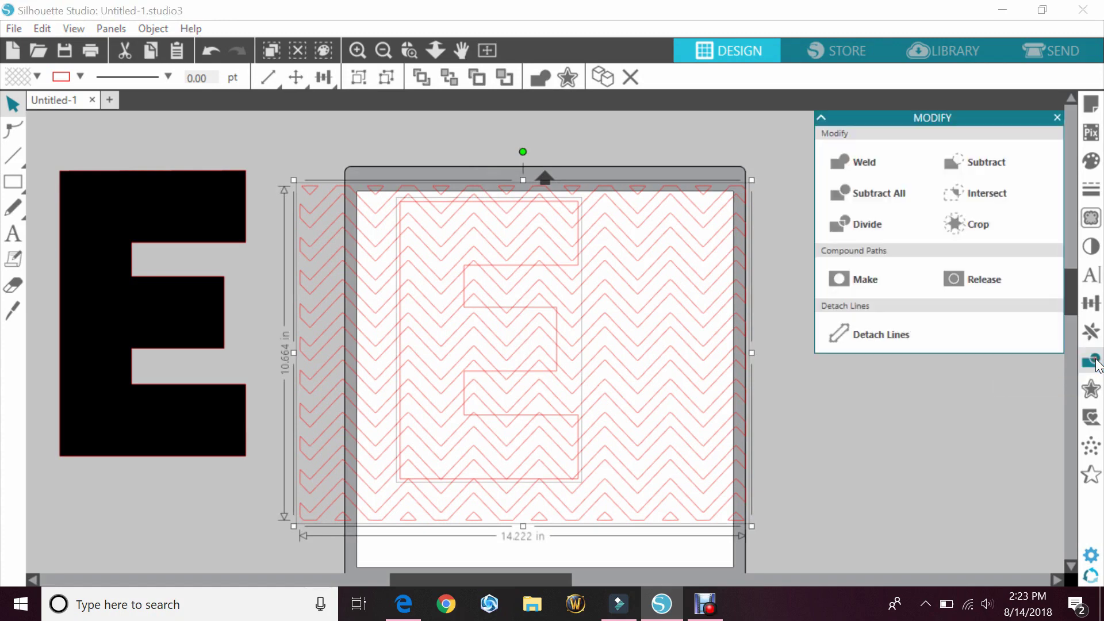
left_click(971, 223)
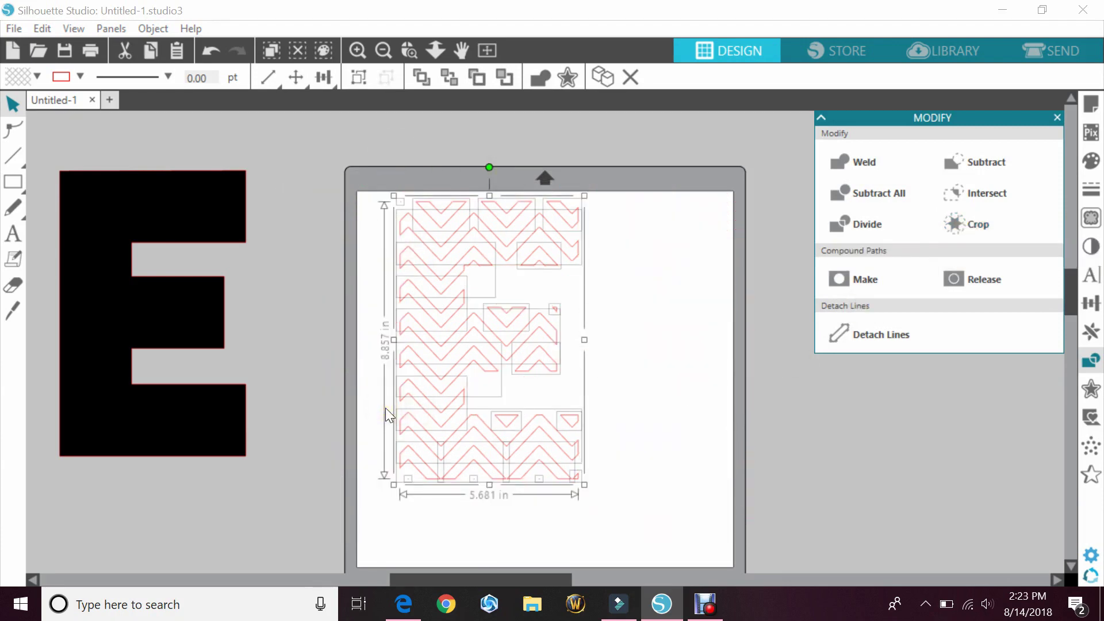
Group the cropped chevron pieces
right_click(426, 412)
left_click(475, 447)
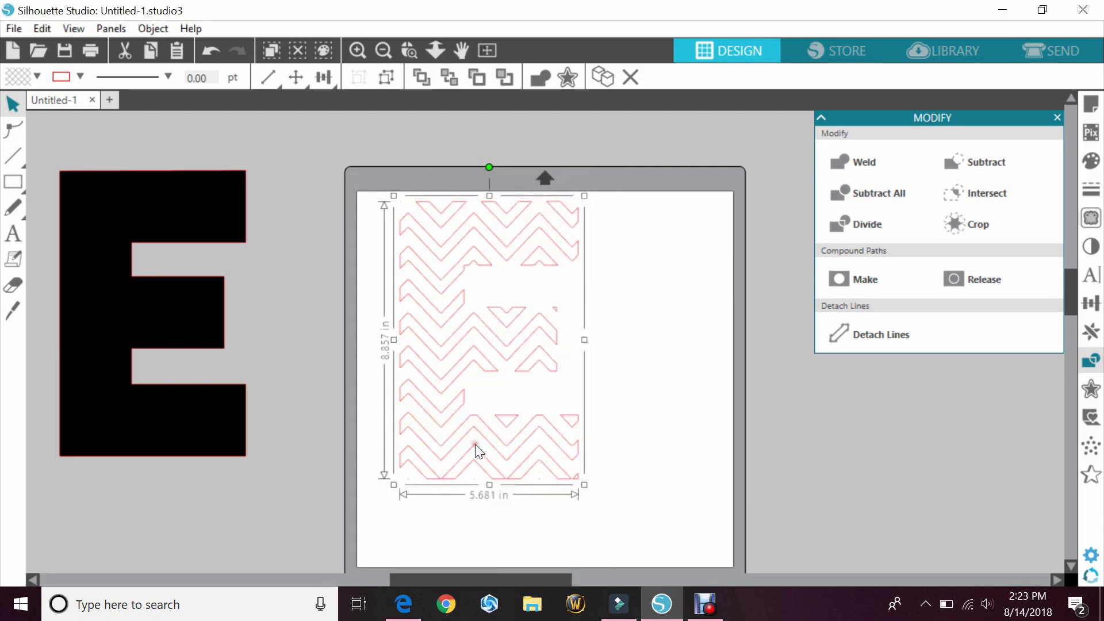
left_click(660, 328)
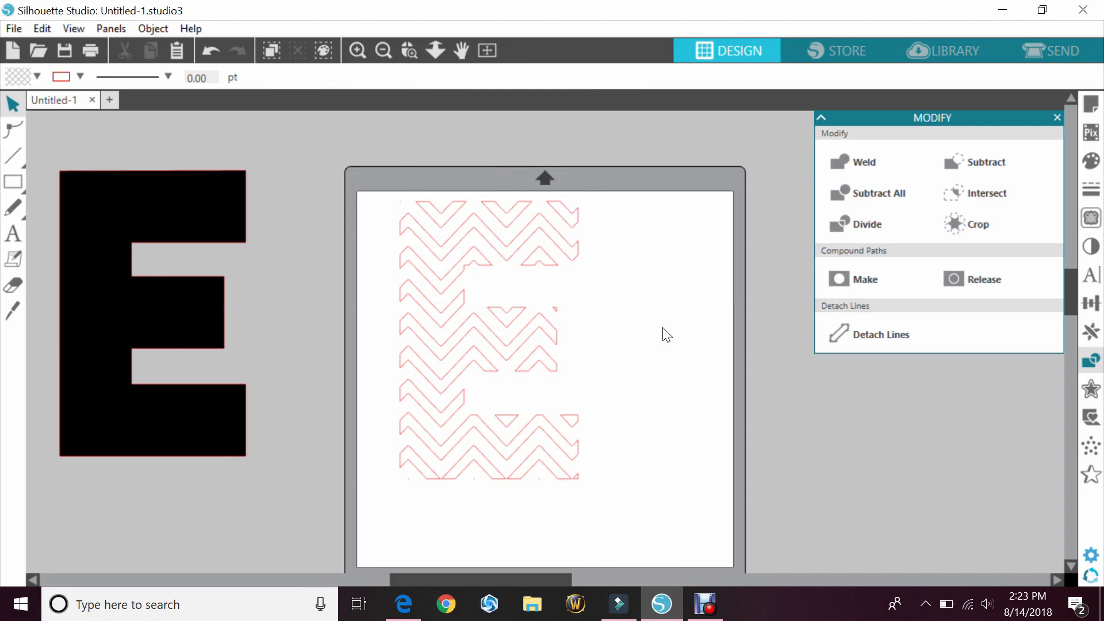
Fill the chevron E white and slide the black E underneath it
left_click(483, 341)
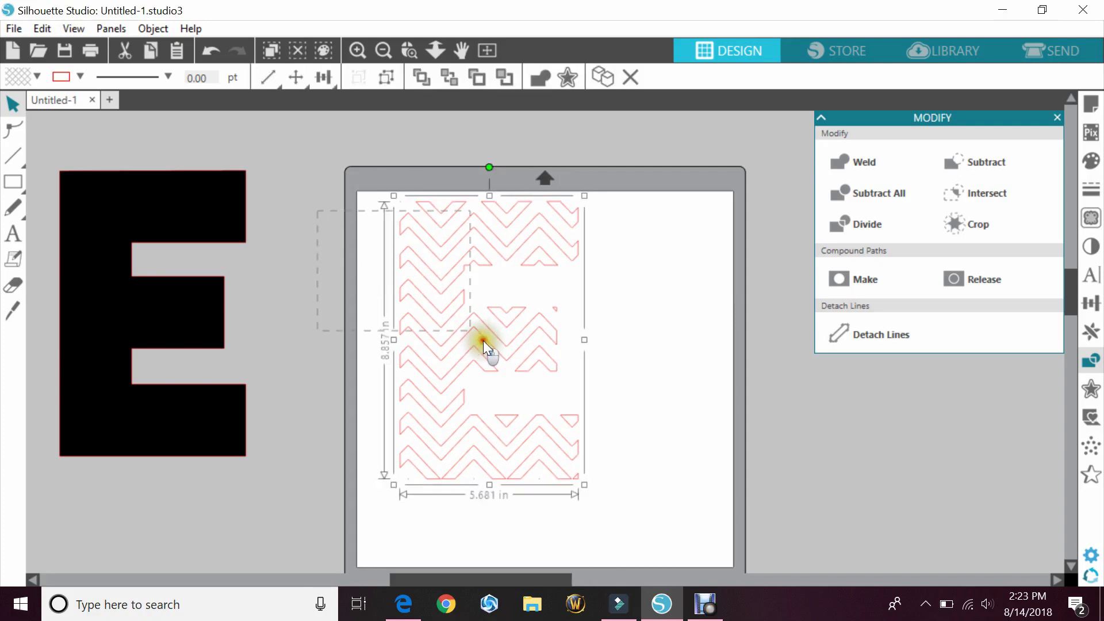
left_click(36, 77)
left_click(22, 114)
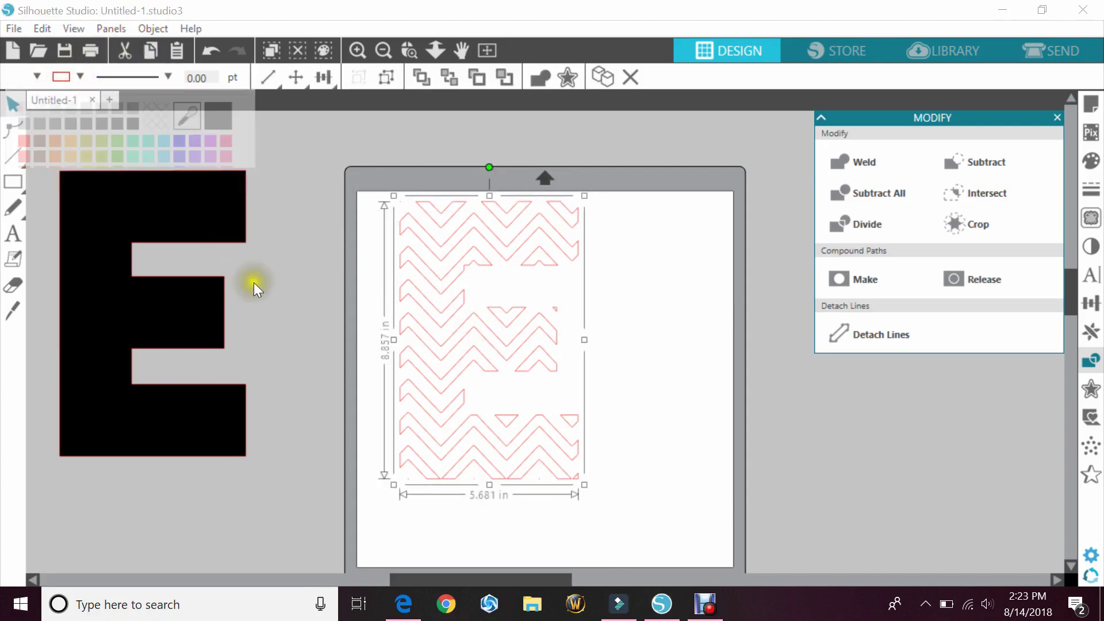
left_click_drag(167, 304, 469, 325)
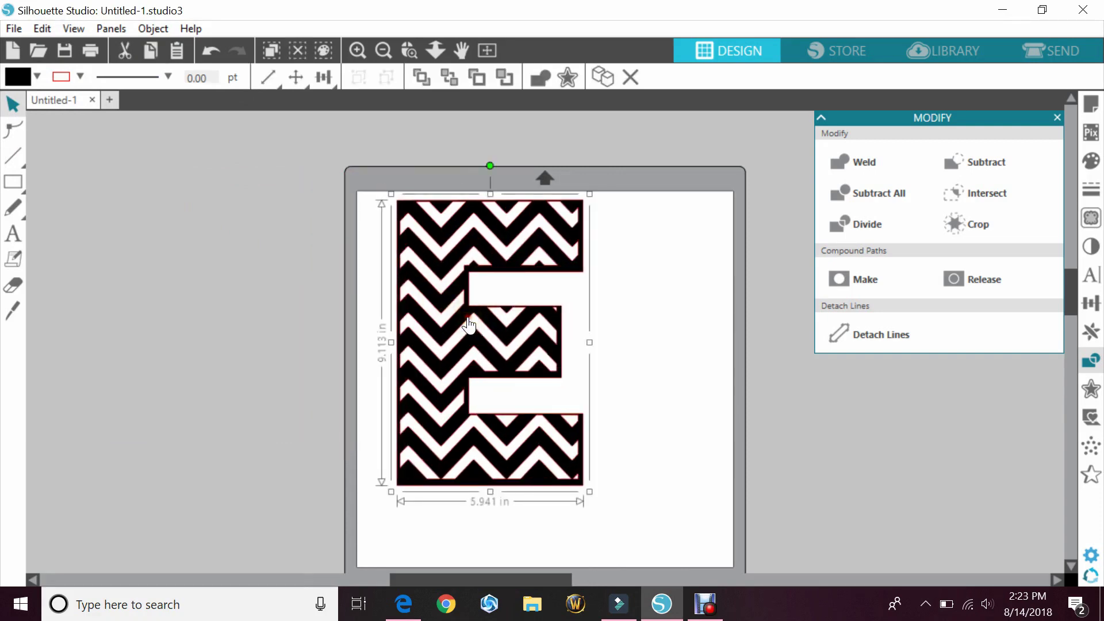
left_click(470, 326)
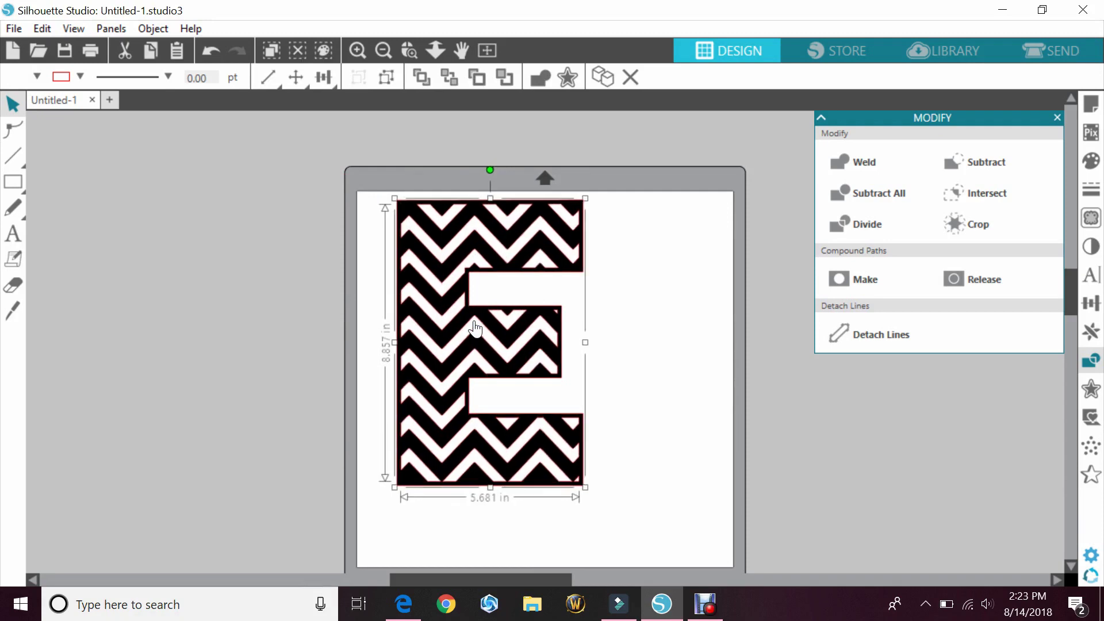
Select both Es, change their colour, and enlarge the pair to 7.348 × 11.272 in
left_click_drag(345, 170, 564, 431)
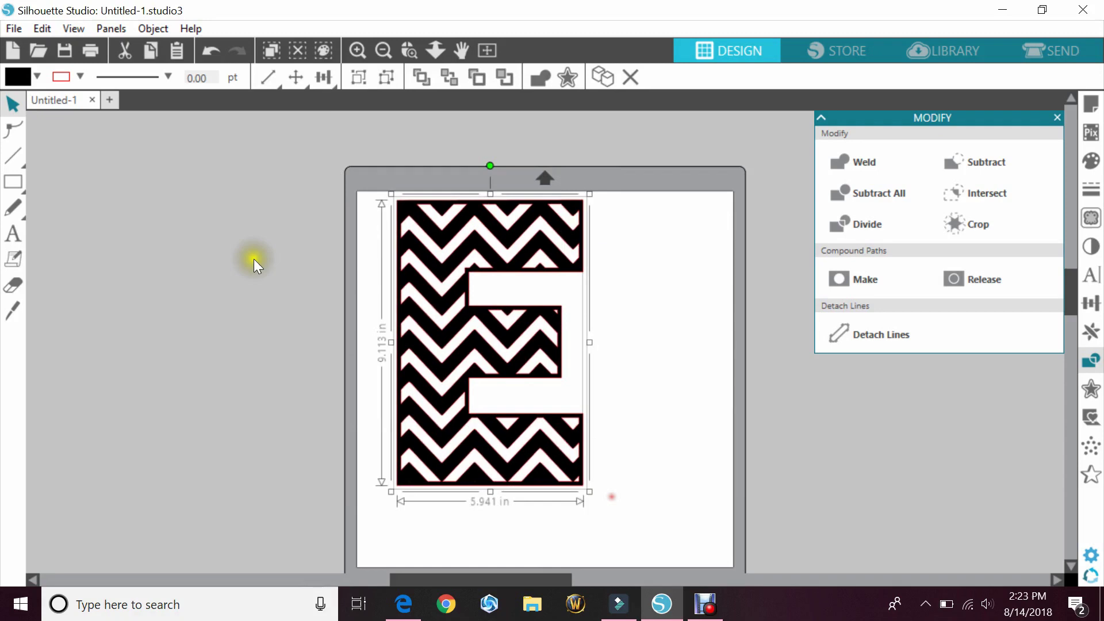
left_click(81, 74)
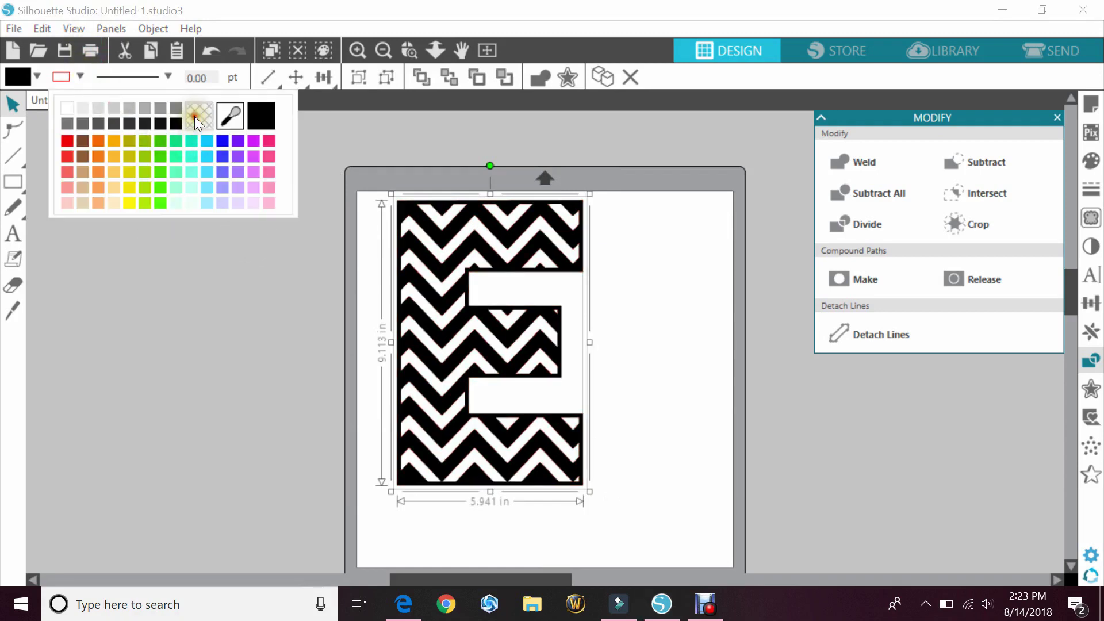
left_click(195, 116)
left_click(651, 247)
left_click_drag(388, 202, 684, 556)
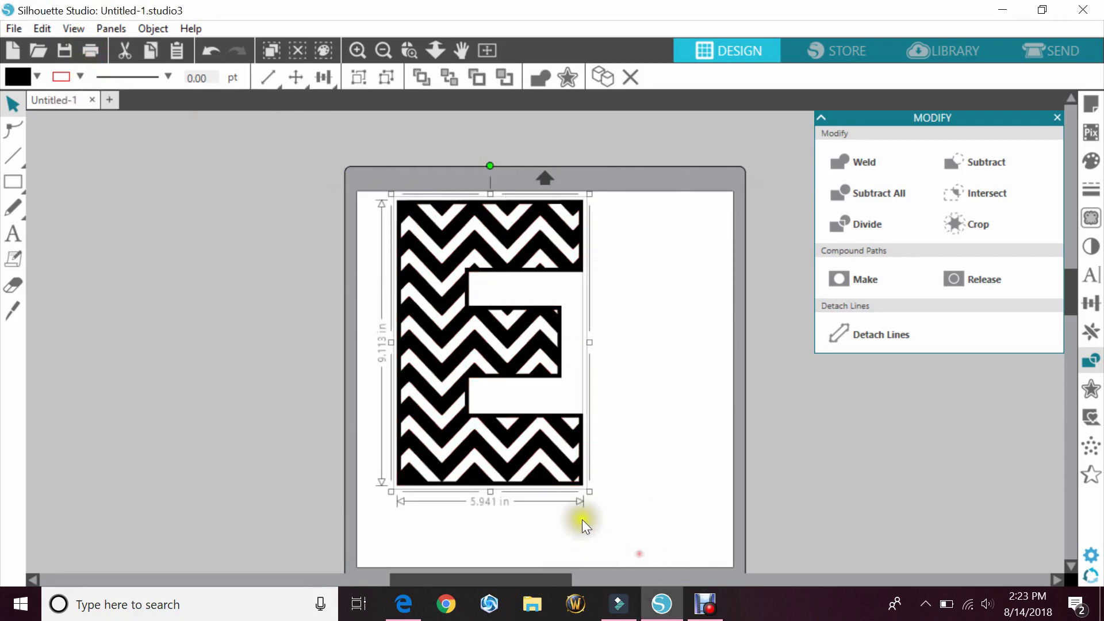
left_click_drag(588, 491, 669, 520)
left_click_drag(542, 493, 572, 493)
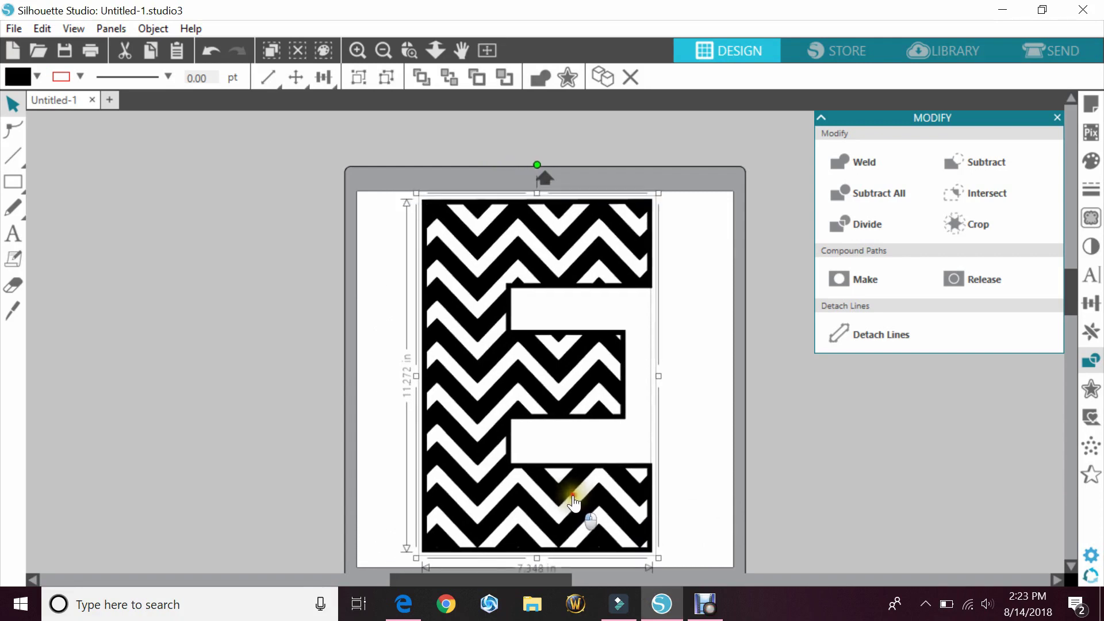
Group the chevron E with its black backing and nudge the group upward
right_click(467, 451)
left_click(561, 410)
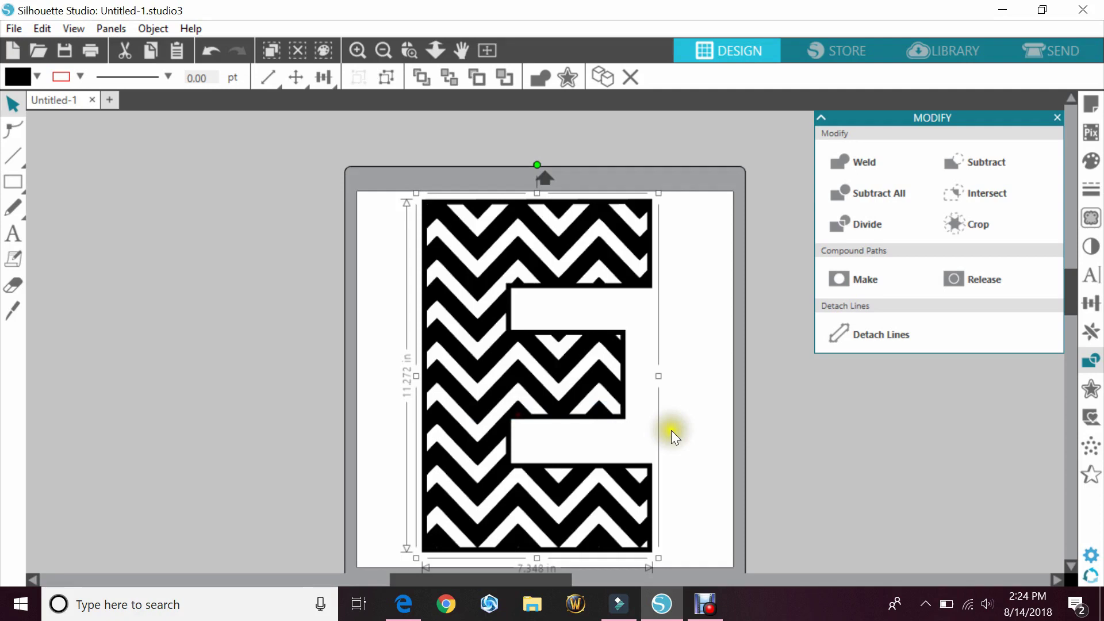
left_click_drag(628, 493, 628, 478)
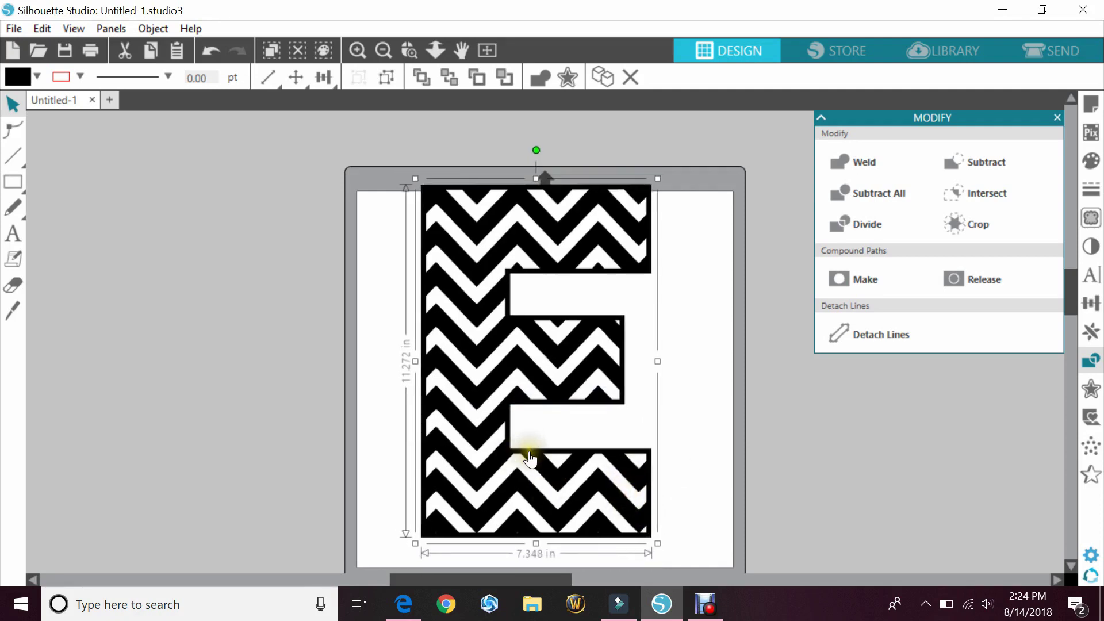